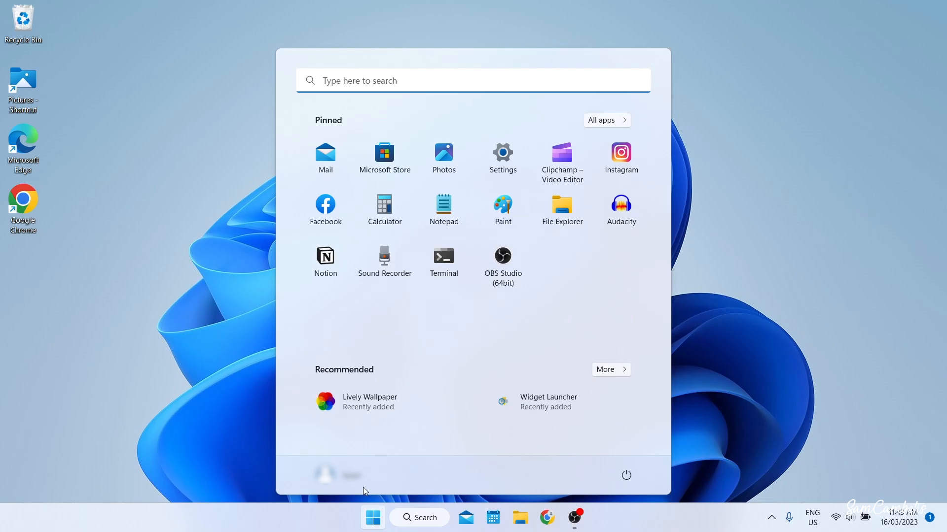
Step: Search for "create" and open the Create a restore point settings
click(361, 80)
text(create)
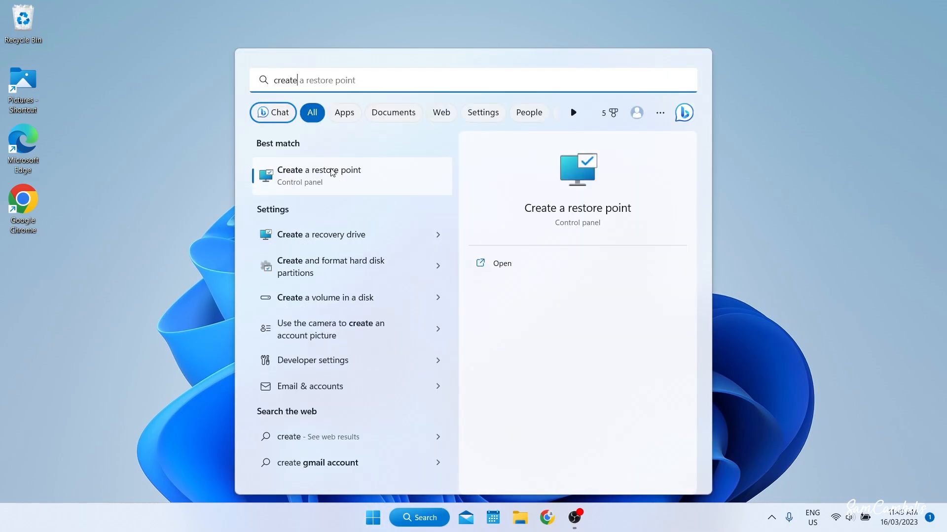
click(335, 186)
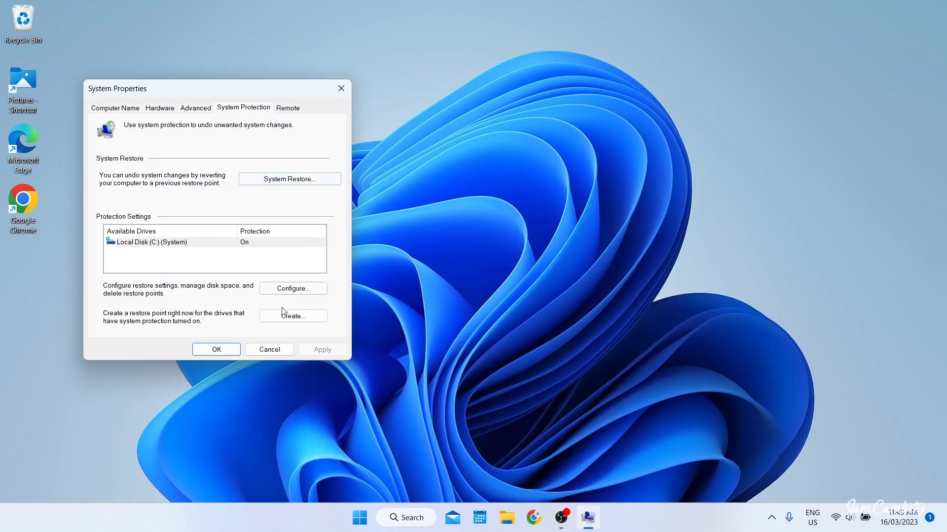
Step: Create a system restore point described as "Before Customization" and close System Properties
click(292, 316)
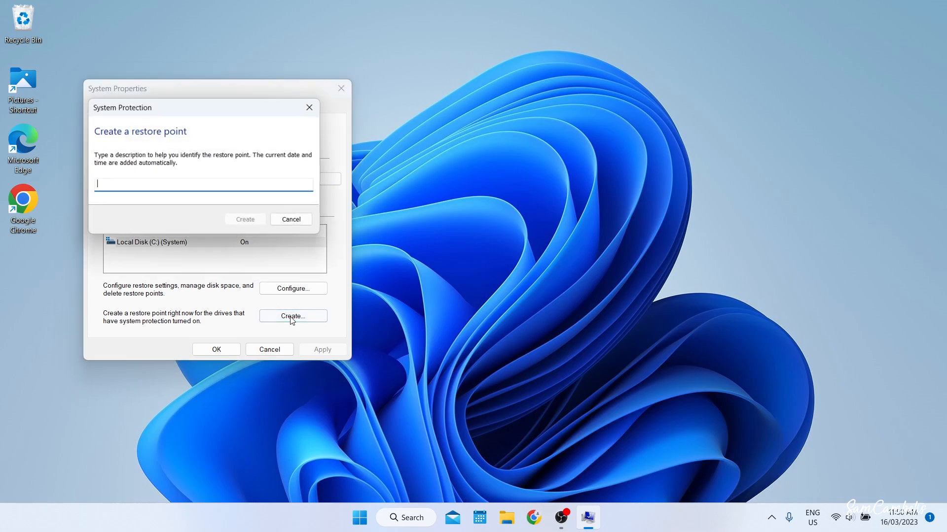
text(B)
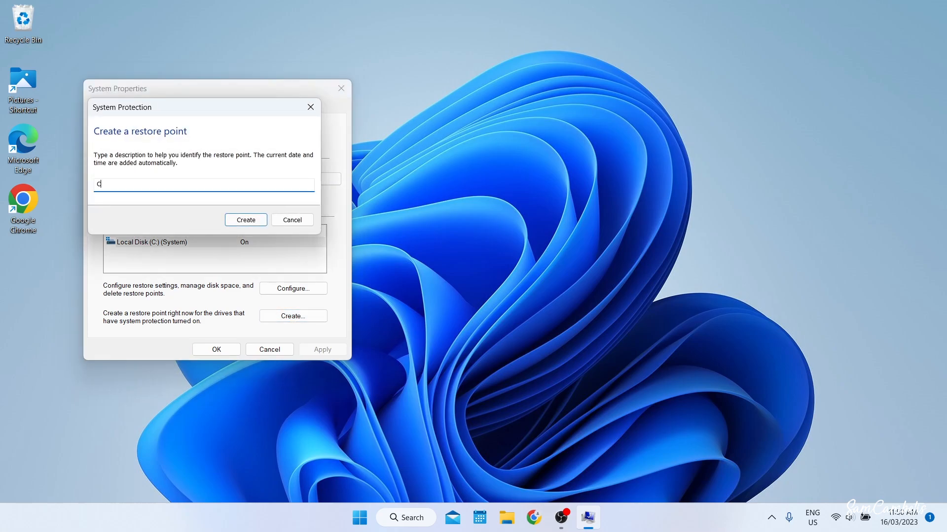
key(BackSpace)
text(Before Customization)
click(246, 219)
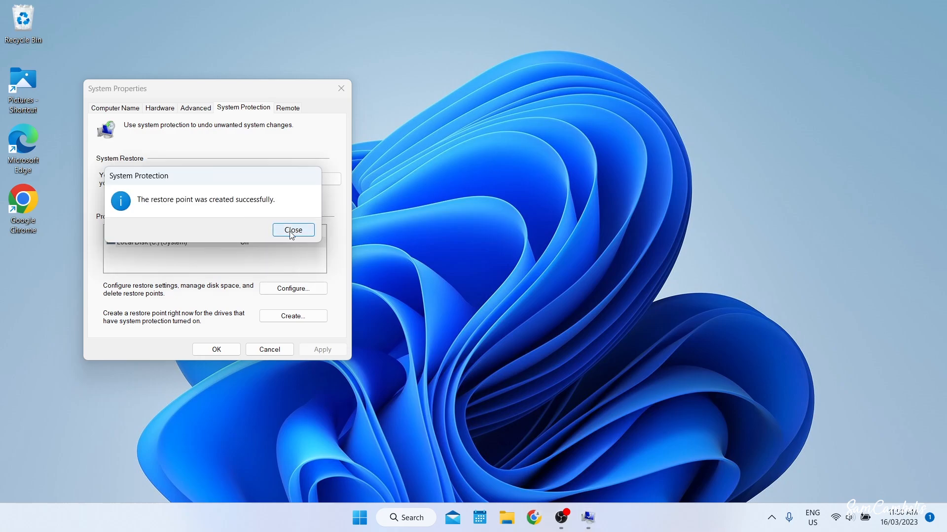
click(292, 230)
click(216, 349)
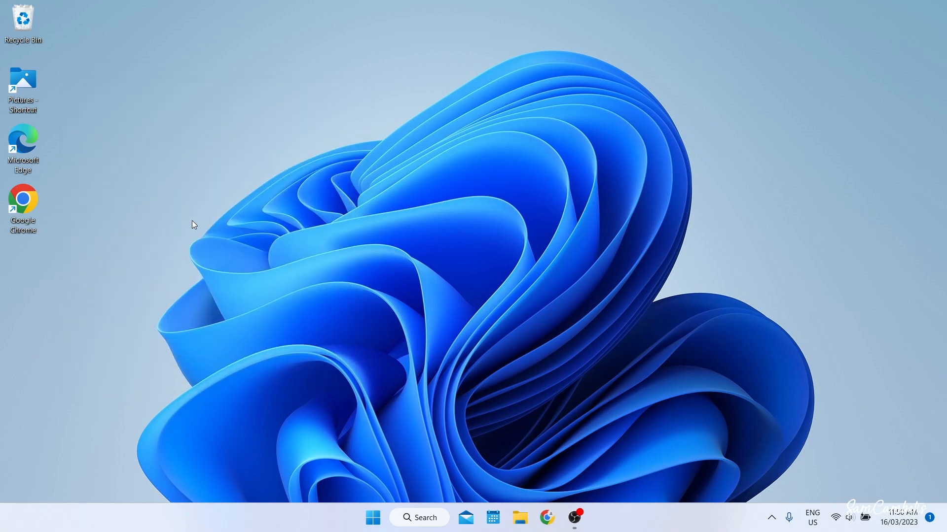
Step: Hide all the desktop icons
right_click(52, 176)
mouse_move(86, 192)
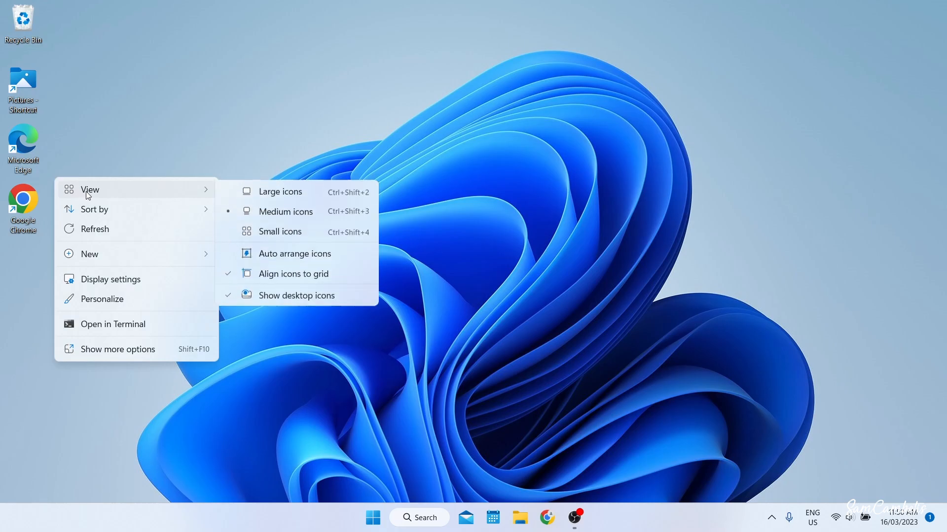
click(268, 297)
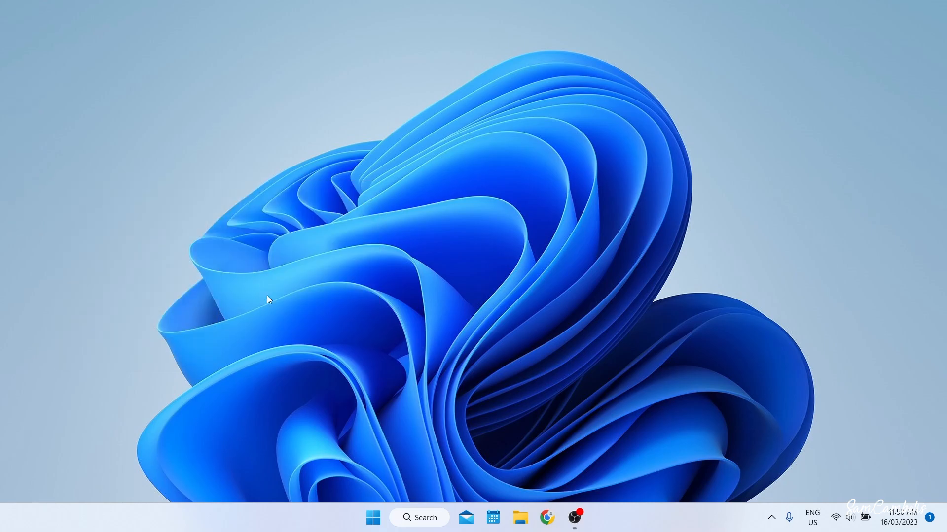
Step: Find RoundedTB in the Microsoft Store by searching "roundedtb" and install it
click(373, 517)
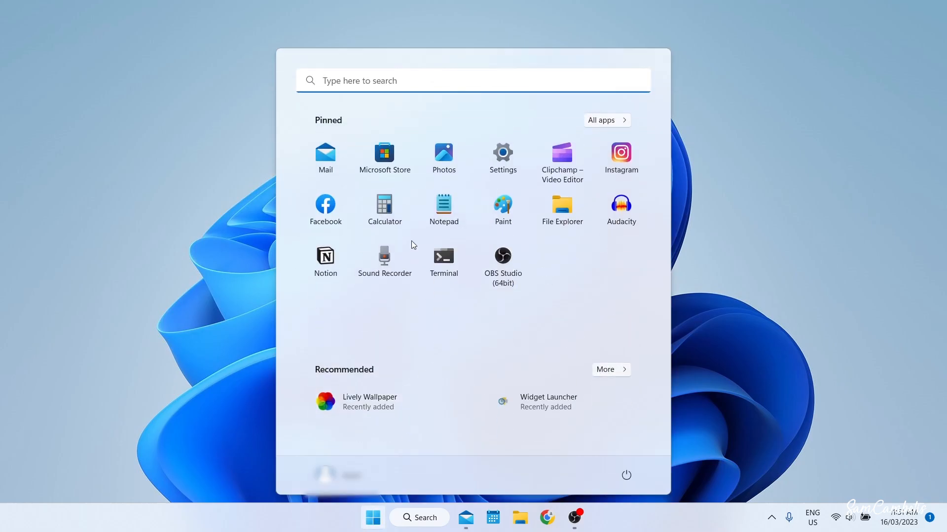
click(386, 167)
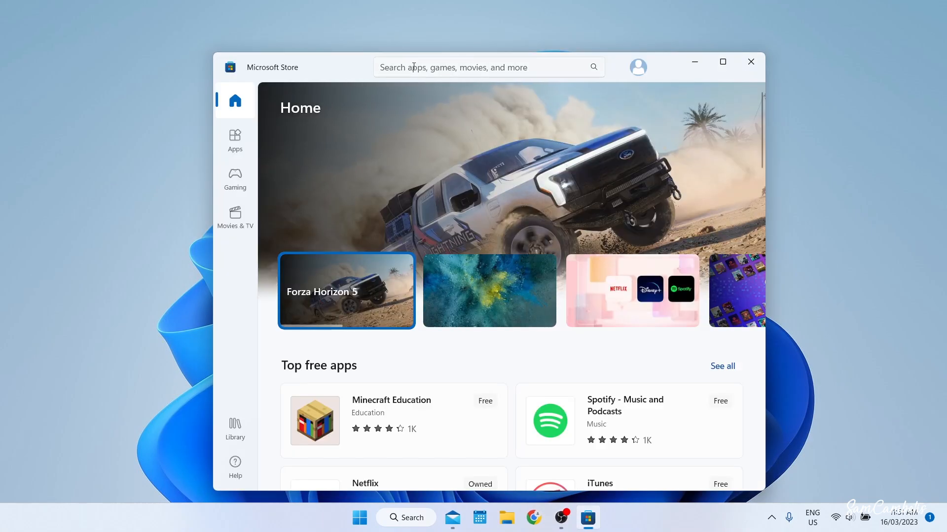
click(414, 67)
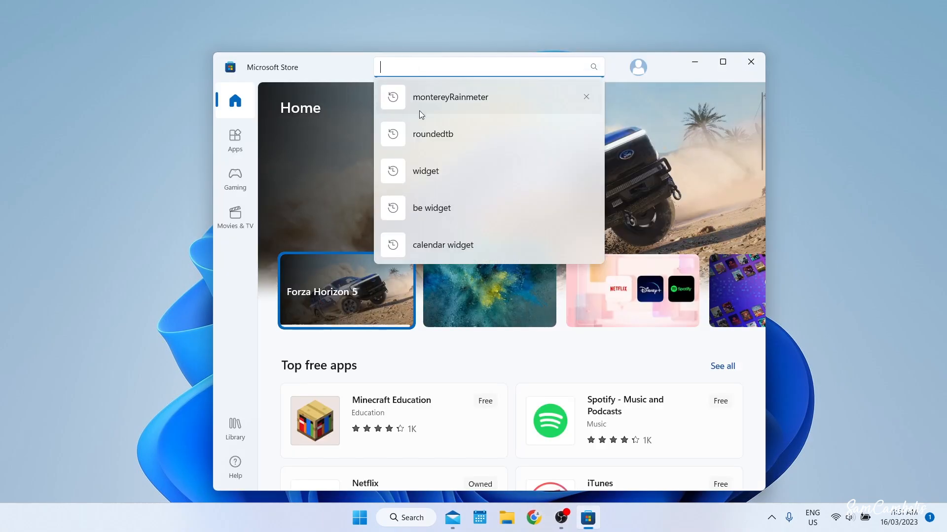
click(427, 136)
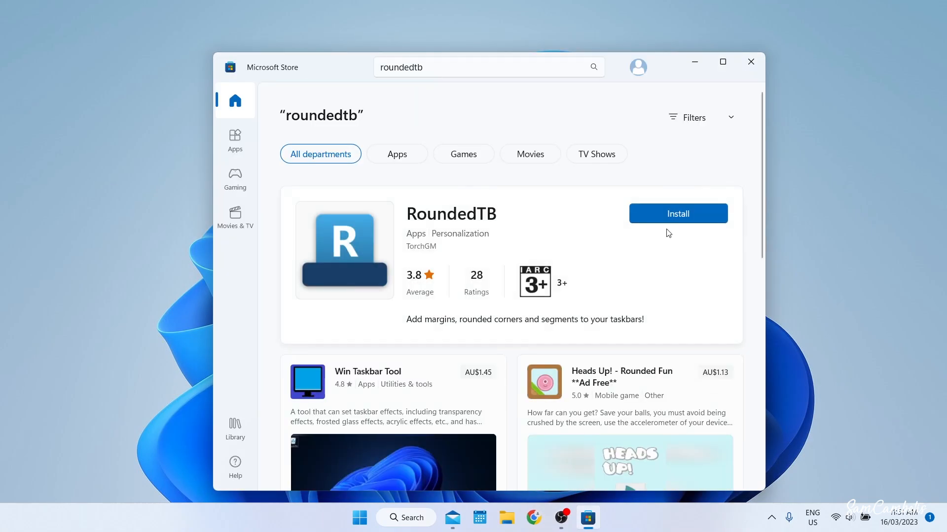
click(681, 222)
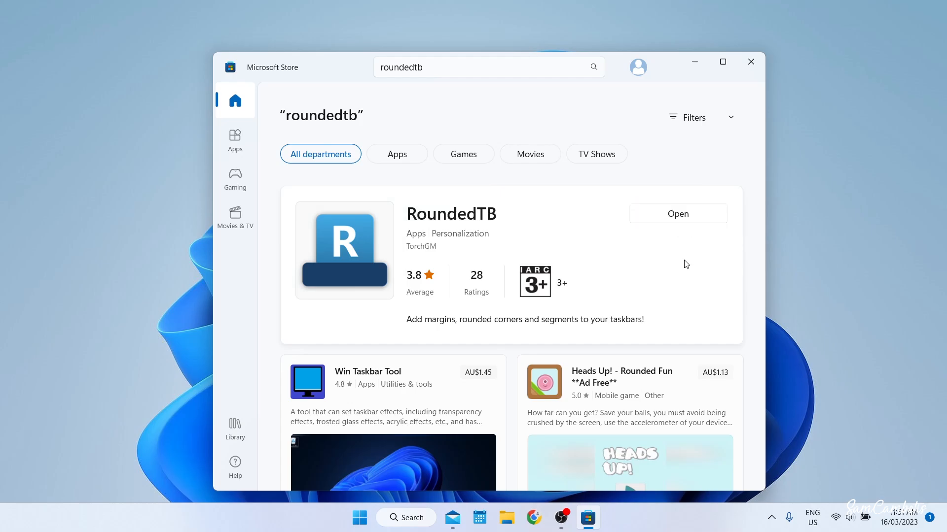
Step: Launch RoundedTB, minimize the store, and set the taskbar margin to 0 and corner radius to 18
click(680, 216)
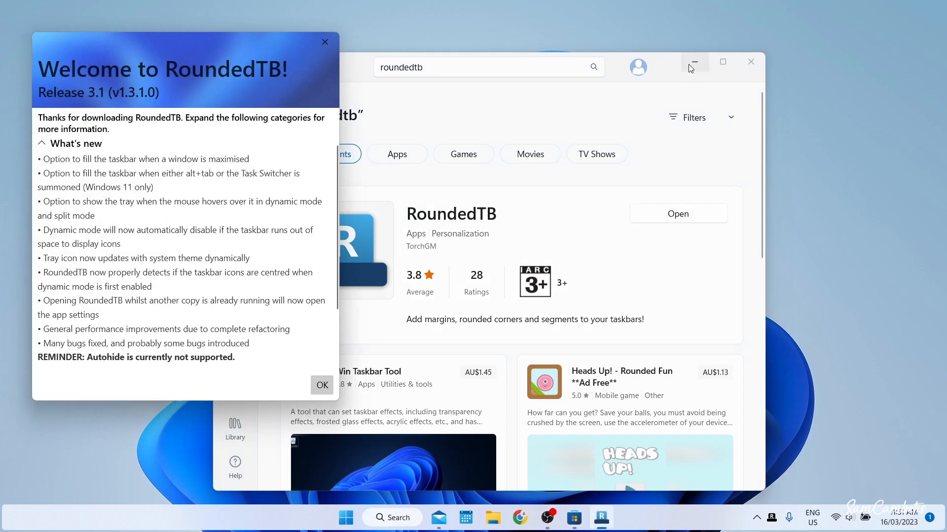
click(695, 63)
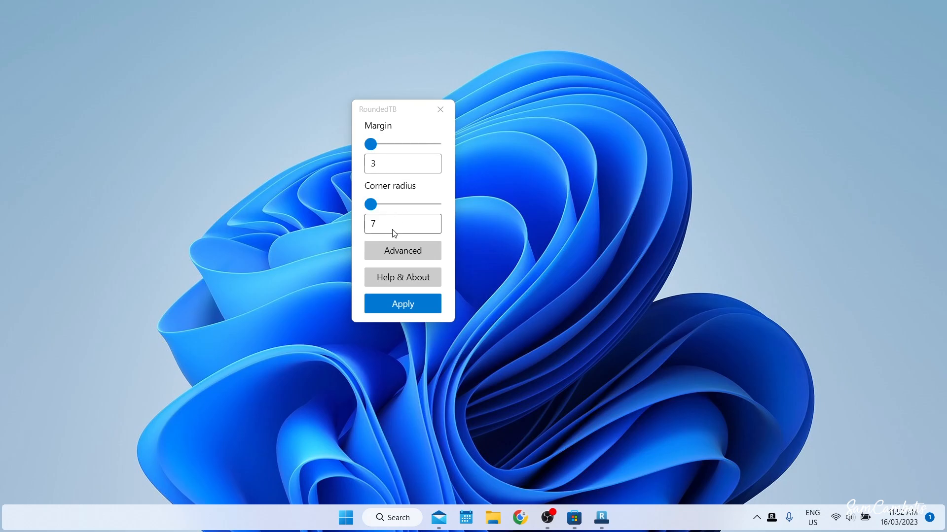
drag(370, 203, 396, 210)
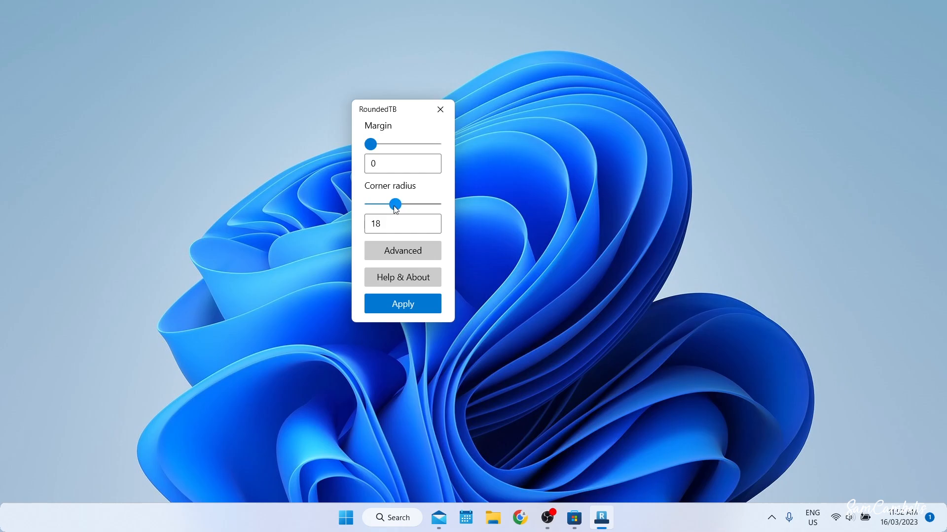
Step: Apply RoundedTB's advanced options Dynamic mode, Show system tray on hover, TranslucentTB compatibility, Fill taskbar when maximised and Fill taskbar on alt+tab
click(384, 256)
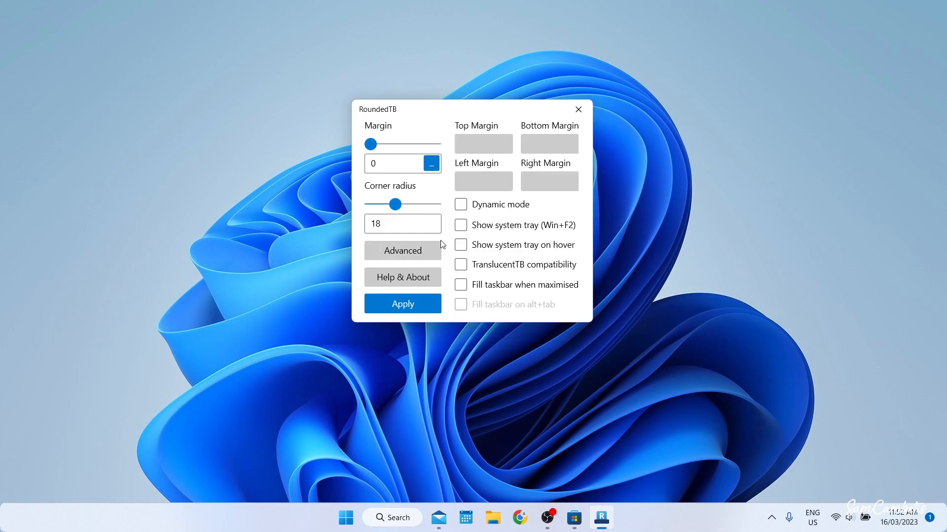
click(461, 204)
click(460, 225)
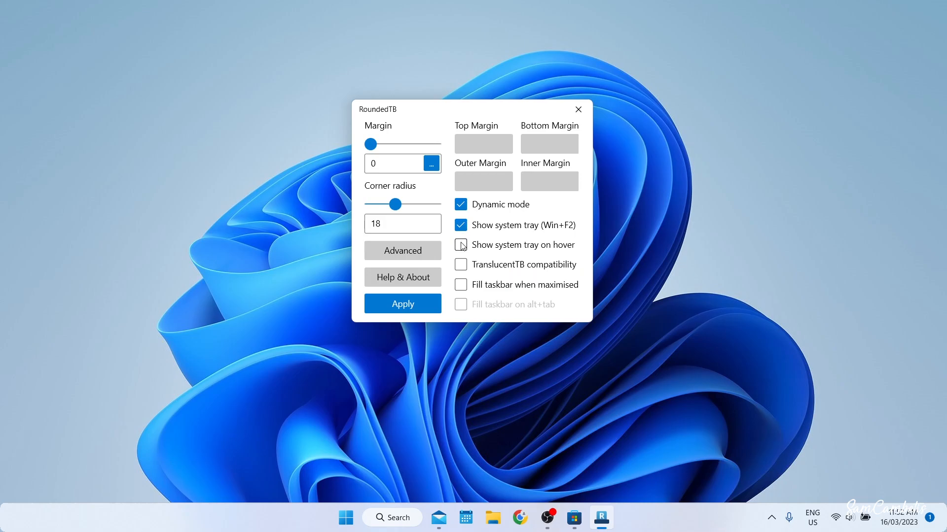
click(461, 245)
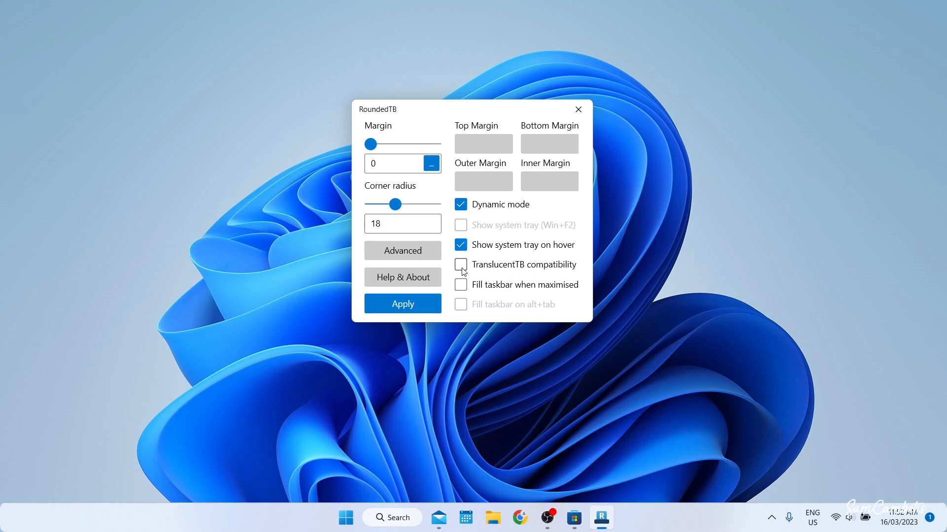
click(461, 265)
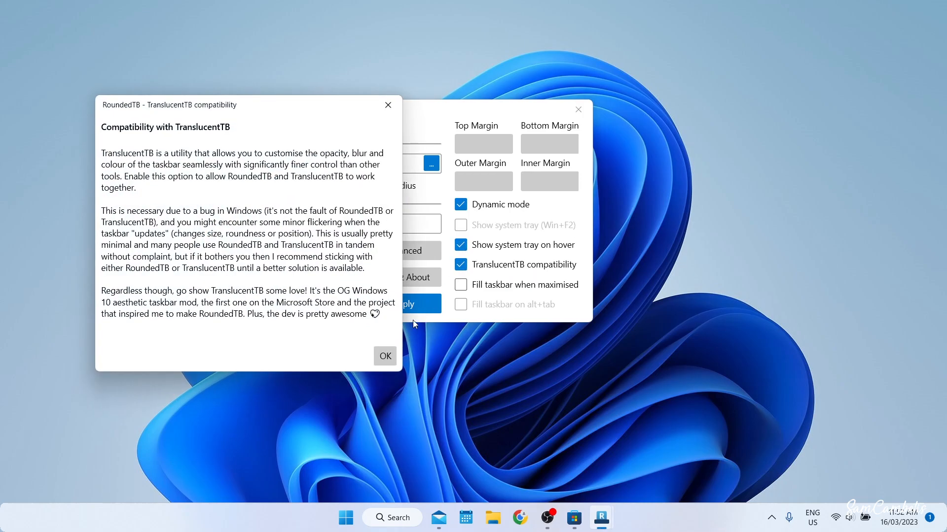
click(388, 355)
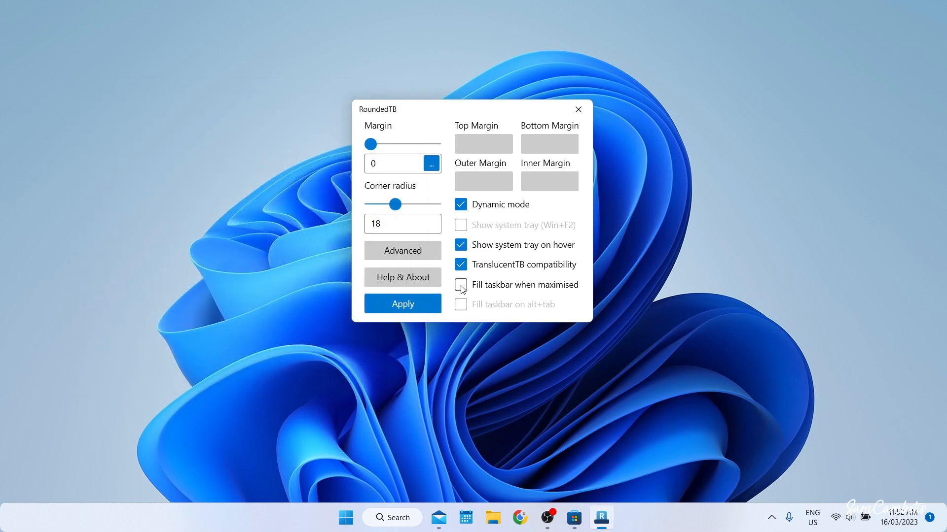
click(466, 287)
click(461, 305)
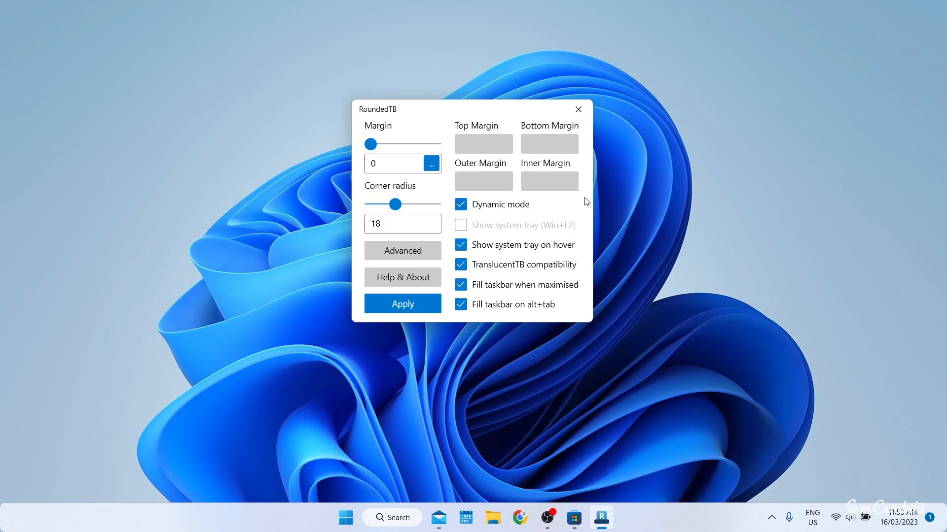
click(402, 311)
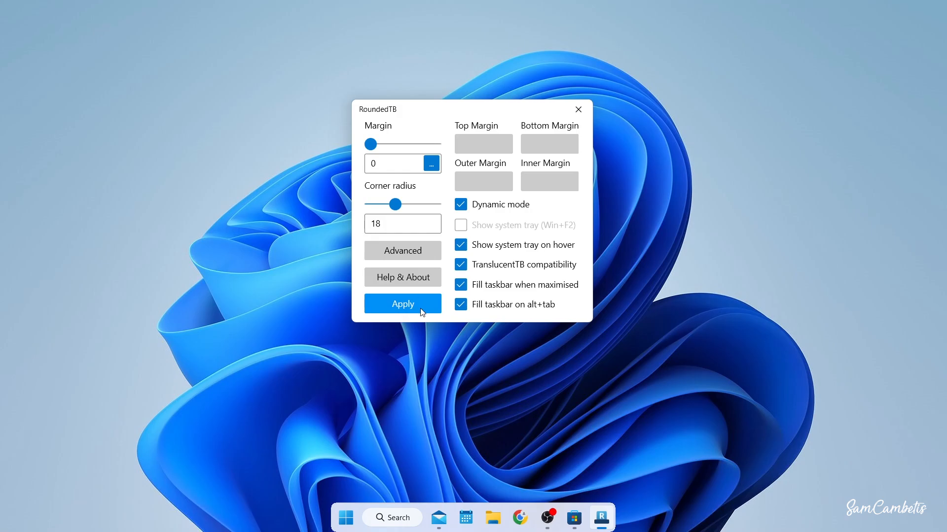
click(379, 493)
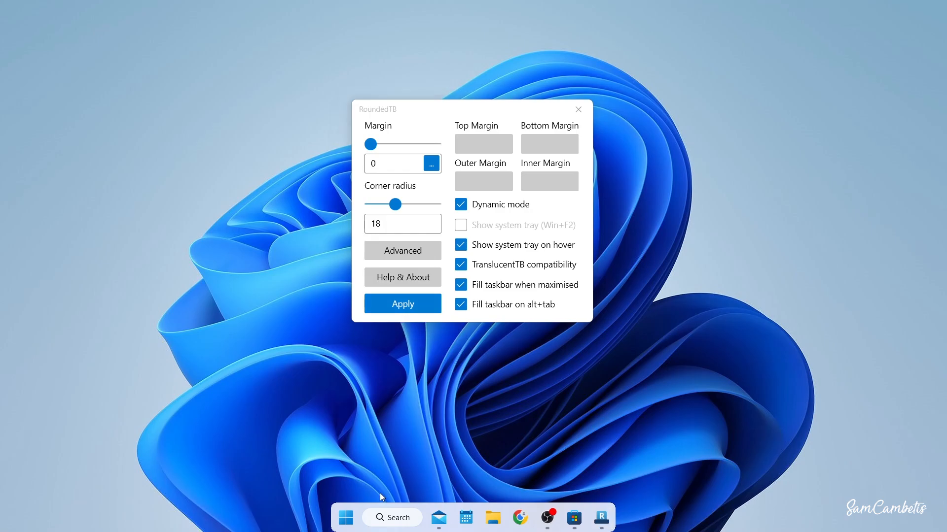
Step: Open the Taskbar page of the Personalization settings in Windows Settings
click(392, 518)
text(settings)
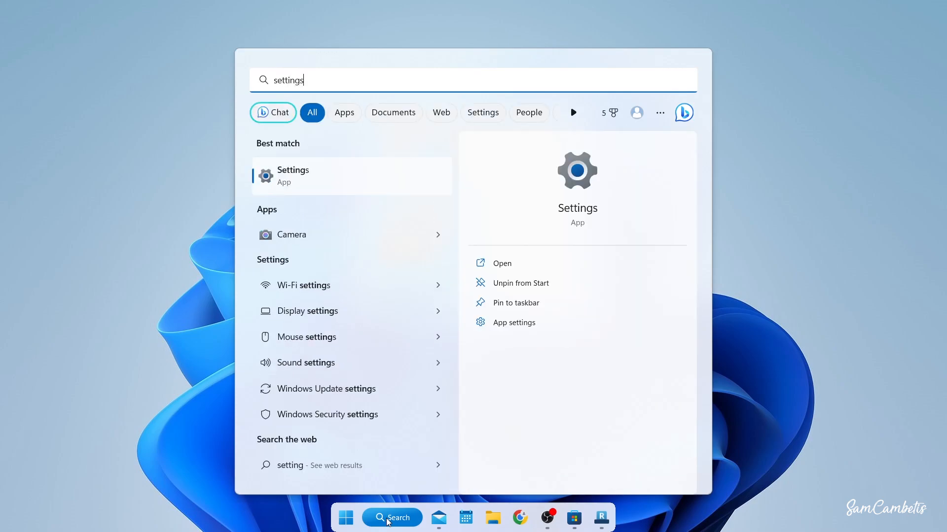
key(Return)
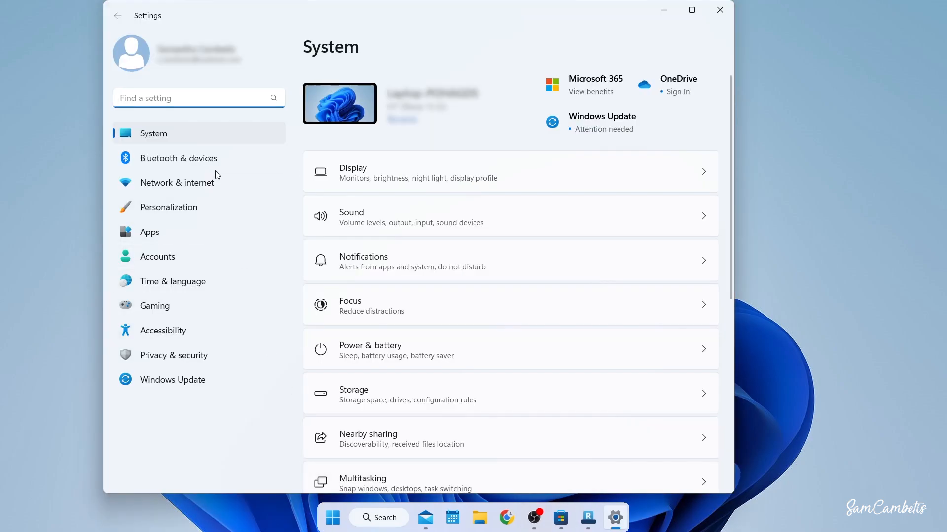
click(183, 213)
scroll(292, 395, down, 3)
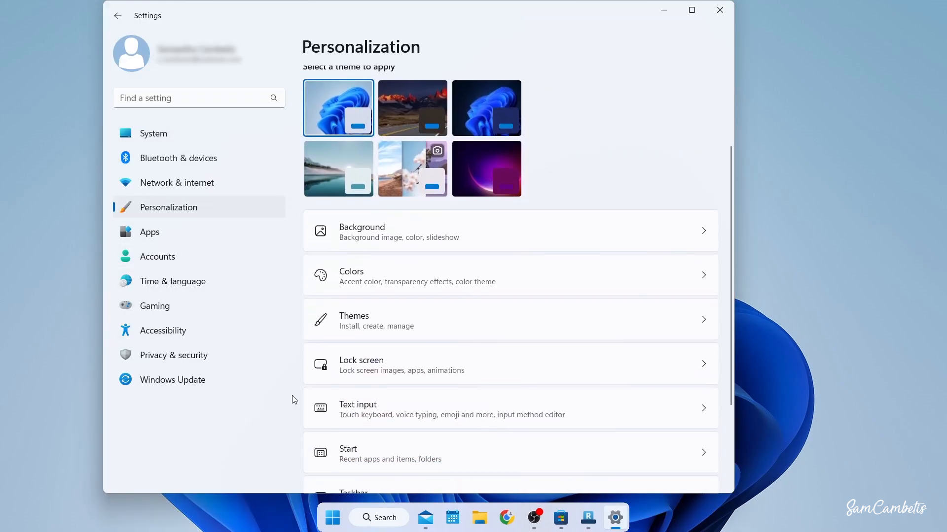
scroll(292, 396, down, 3)
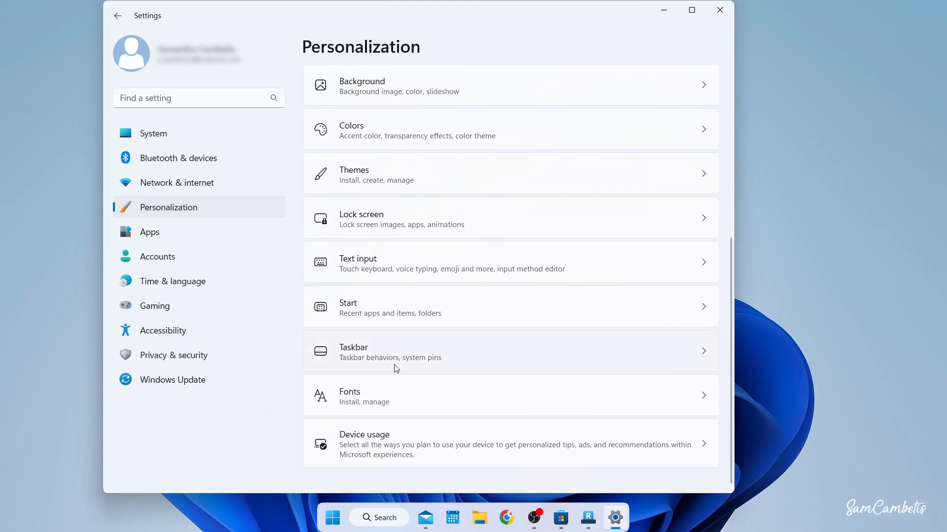
click(396, 368)
Step: Set the taskbar alignment to Left in the taskbar behaviors
scroll(396, 369, down, 3)
click(404, 405)
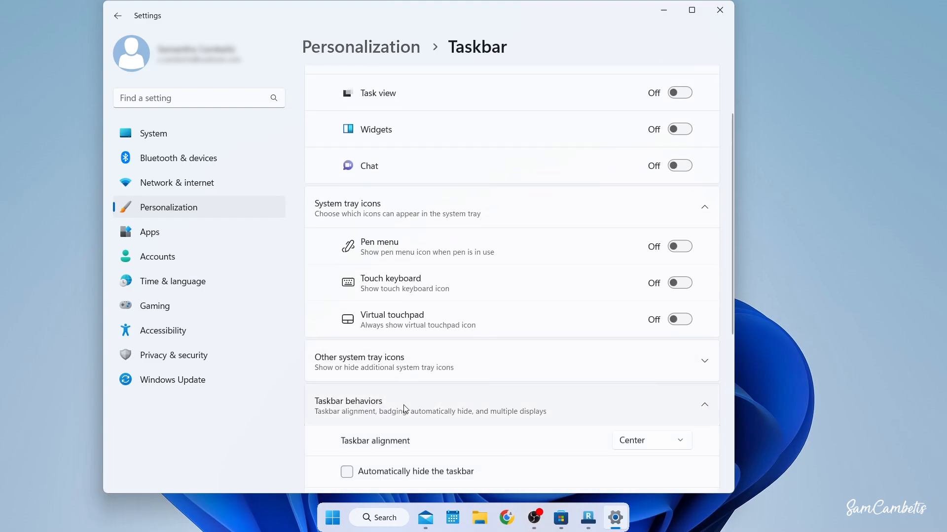
scroll(404, 405, down, 5)
click(638, 184)
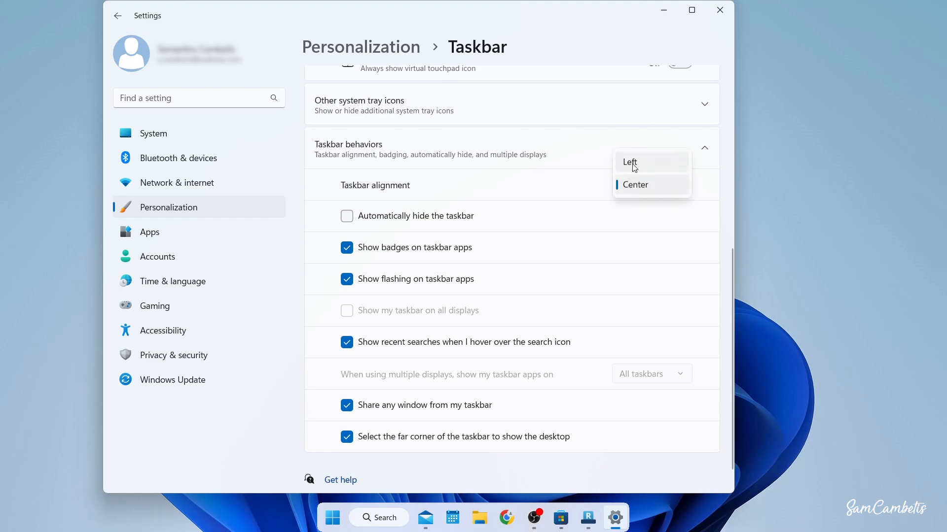
click(635, 168)
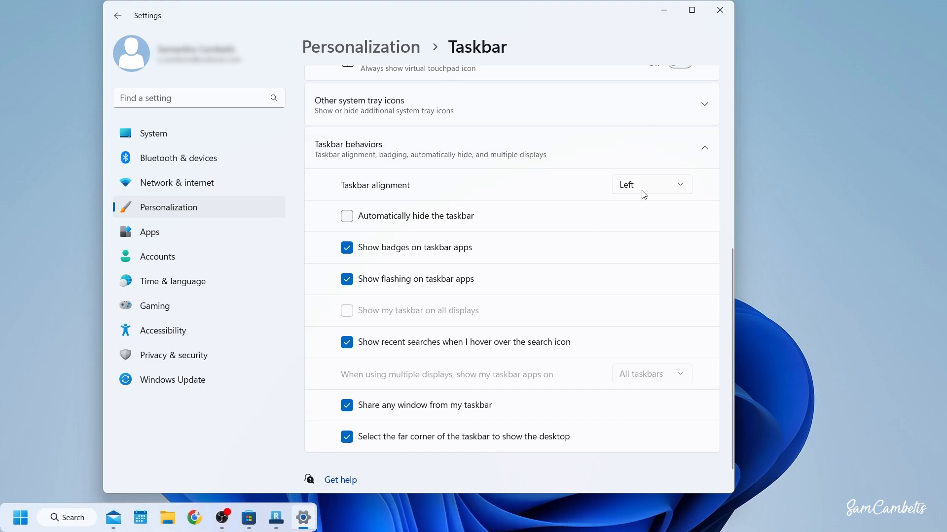
Step: Set the taskbar alignment to Center and close the Settings and RoundedTB windows
click(643, 194)
click(644, 208)
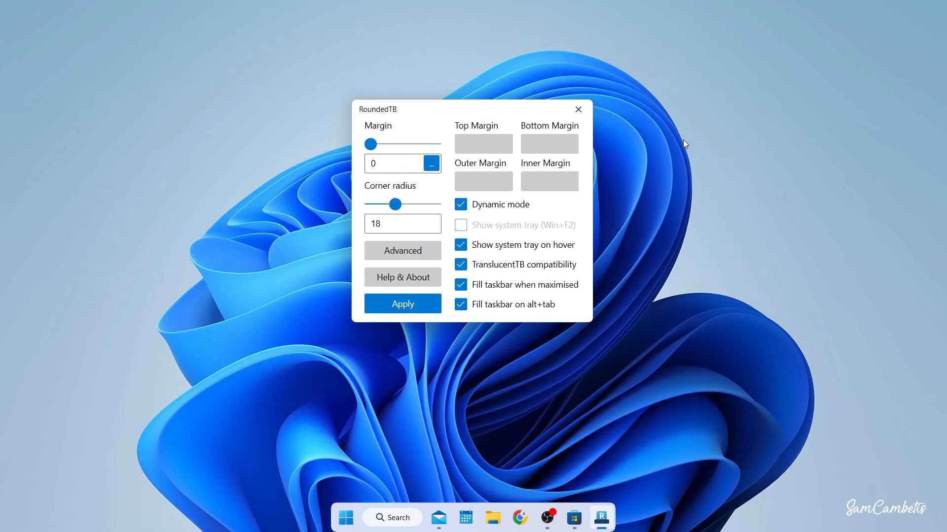
click(584, 113)
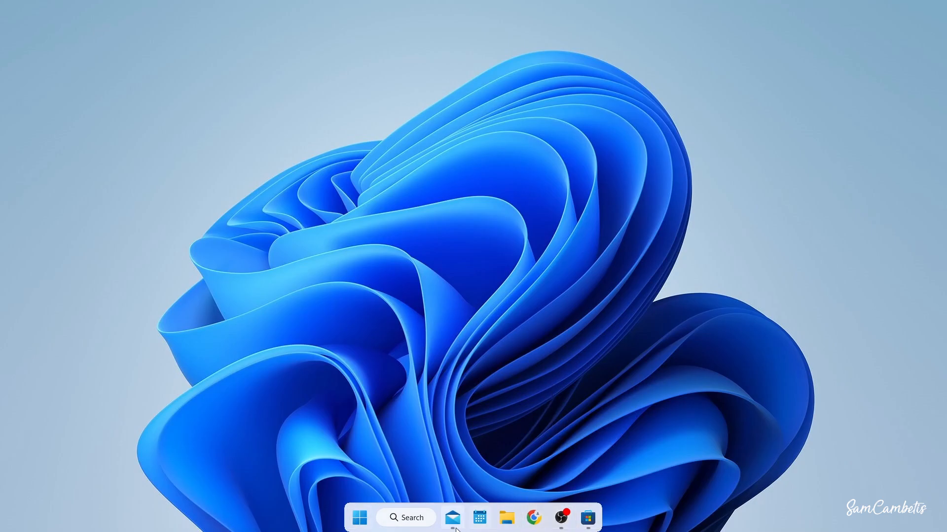
Step: Search the Microsoft Store for TranslucentTB and install the app
click(365, 522)
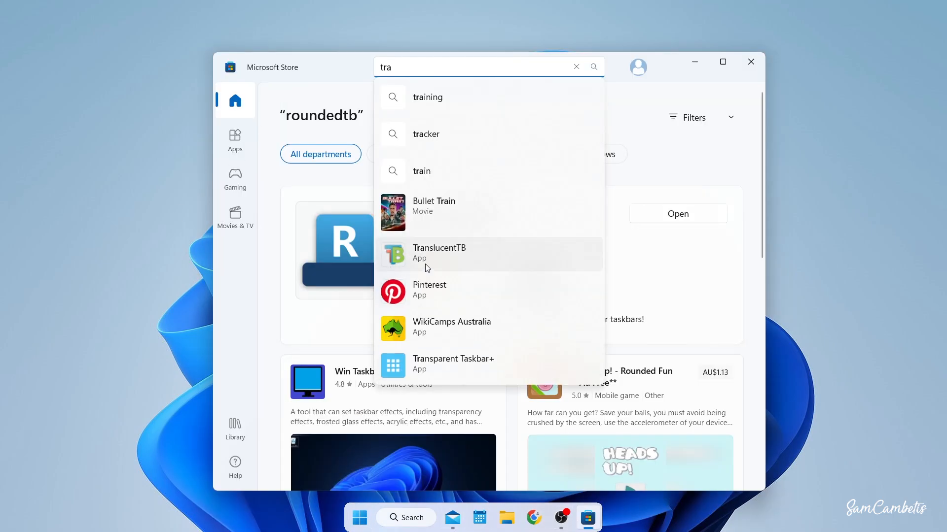
click(439, 263)
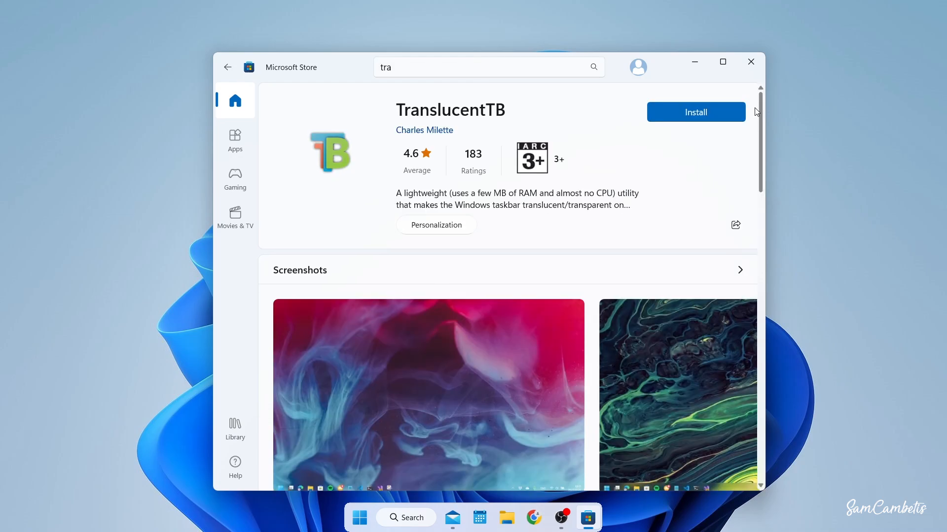
click(700, 114)
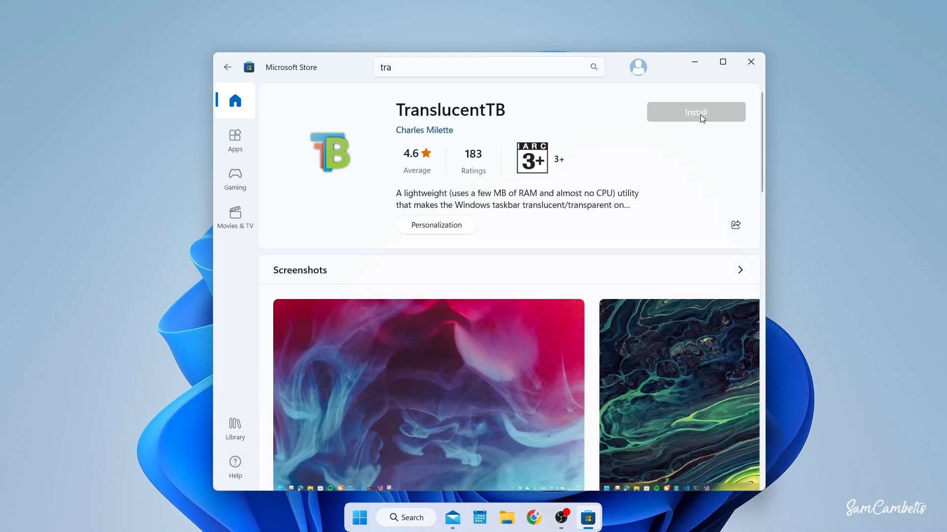
Step: Launch TranslucentTB, then close the Microsoft Store and dismiss the TranslucentTB notification
click(699, 109)
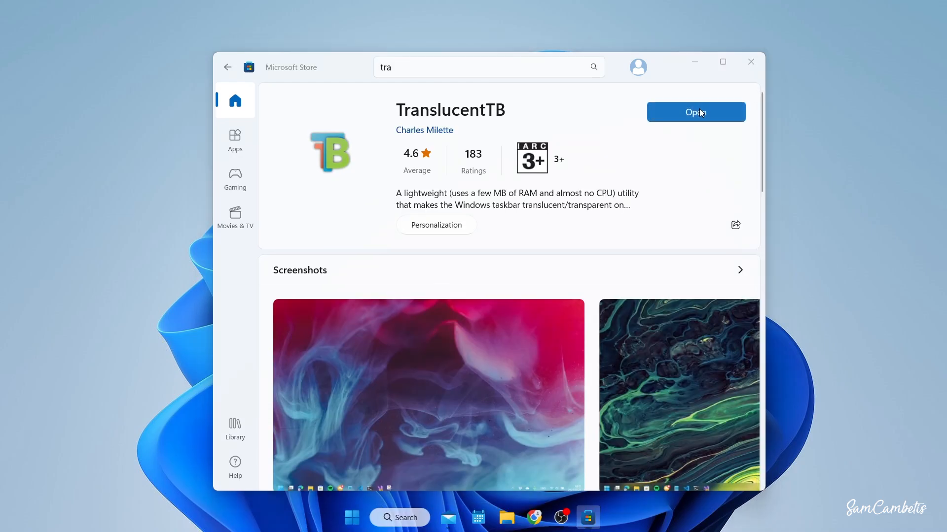
click(552, 381)
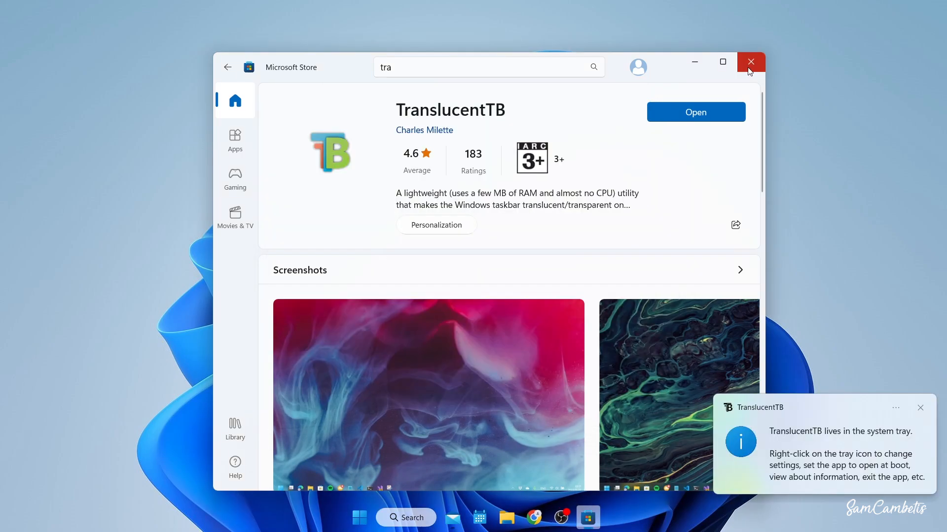
click(750, 63)
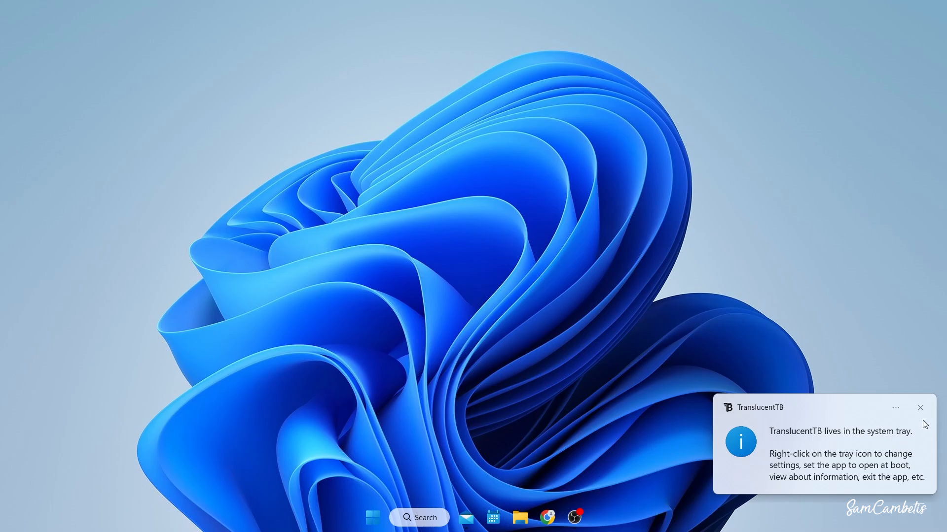
click(896, 409)
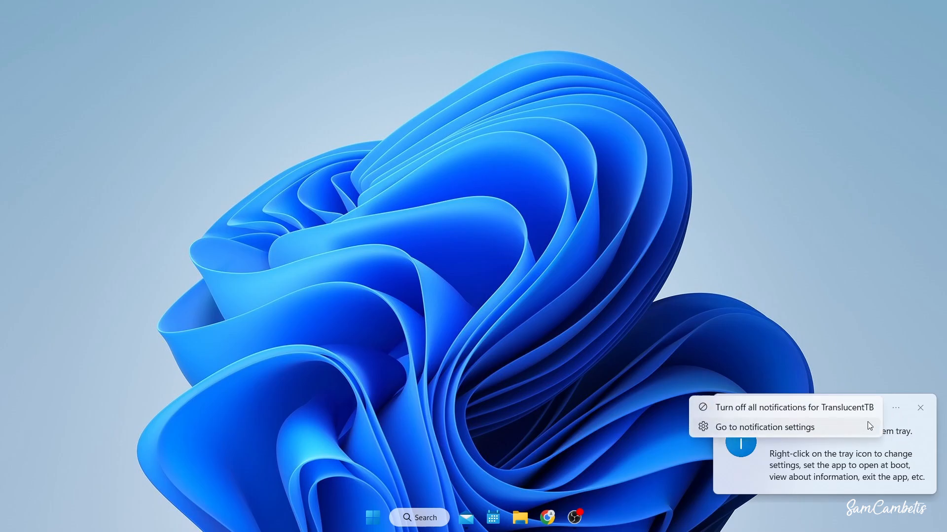
click(922, 416)
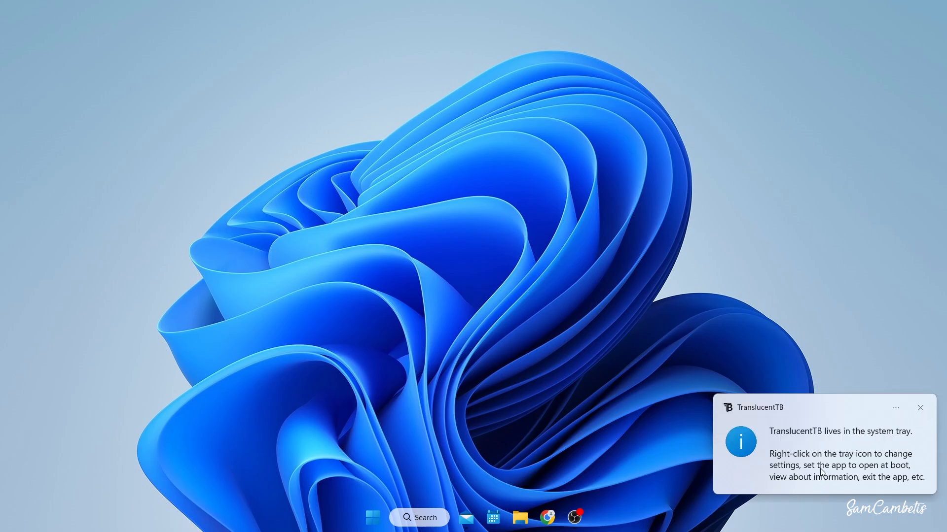
click(922, 412)
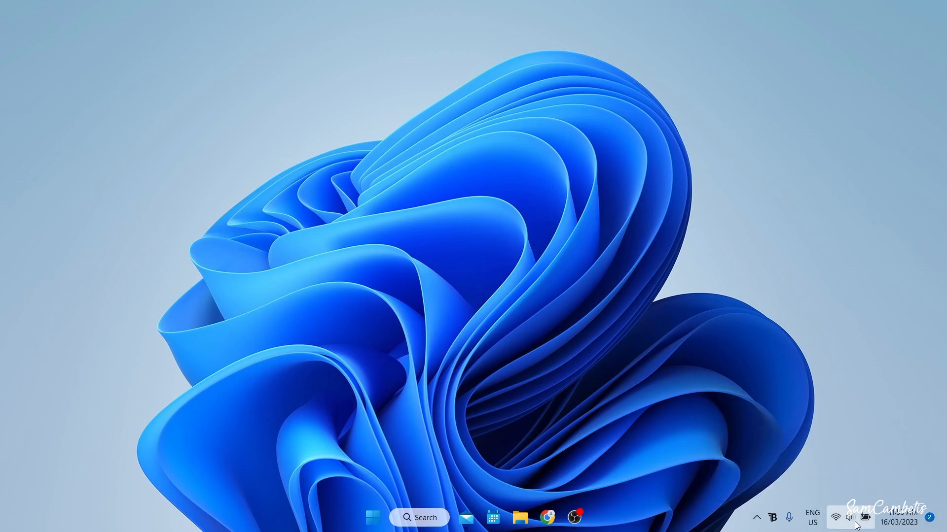
Step: Set TranslucentTB's taskbar appearance for the Desktop state to Acrylic
right_click(772, 522)
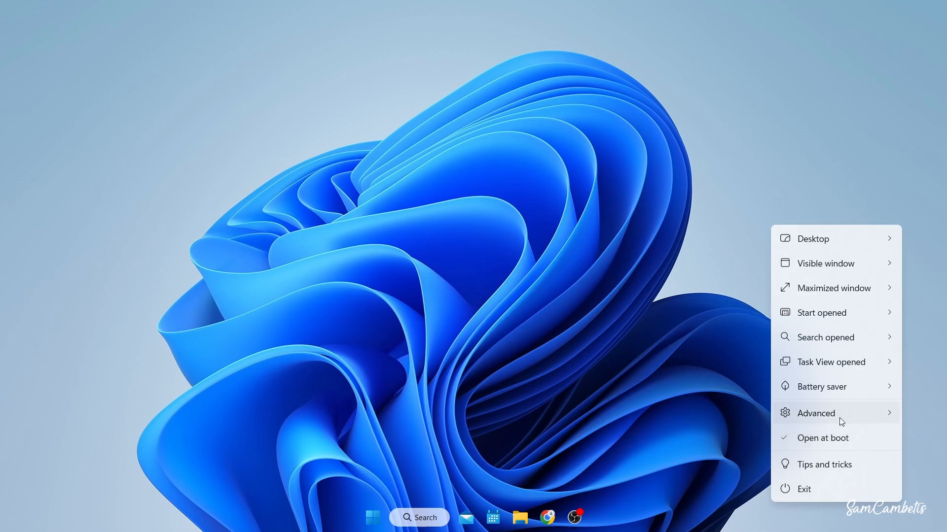
mouse_move(829, 243)
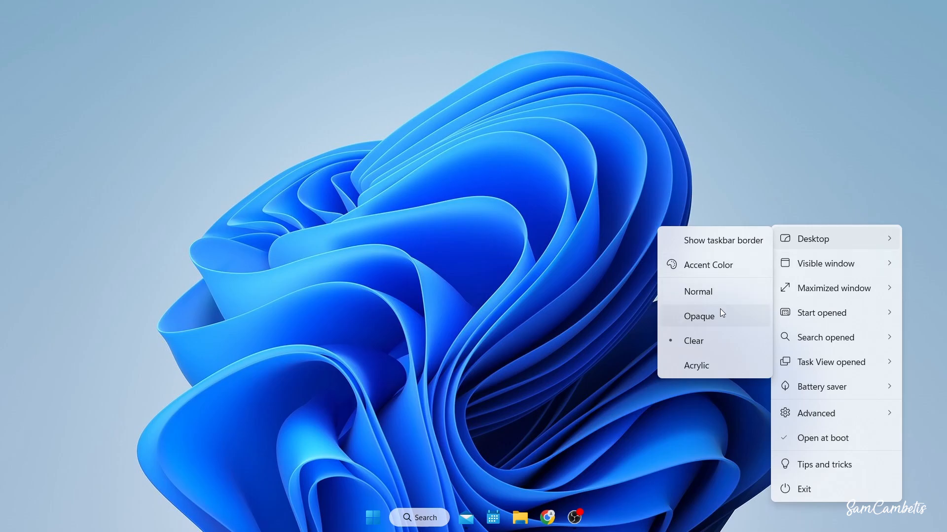
click(711, 361)
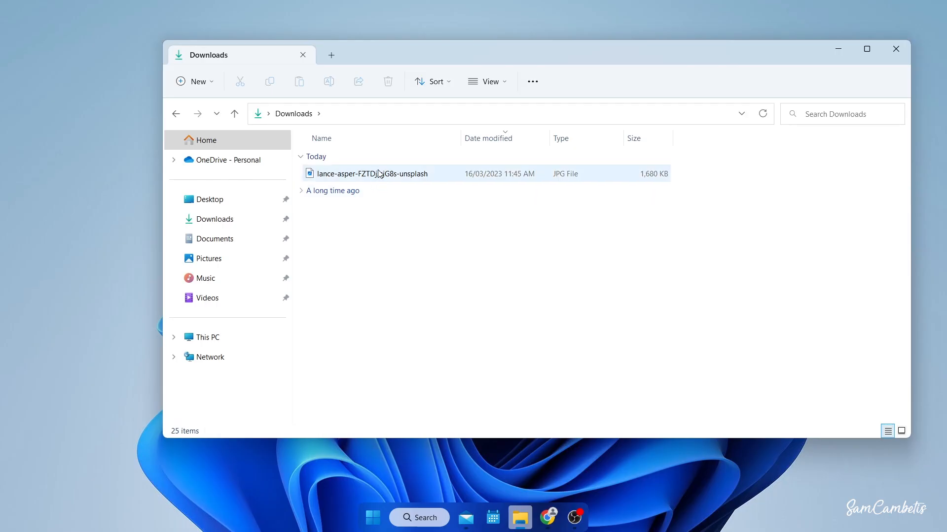
Step: Select the downloaded Unsplash JPG in the Downloads folder and display the folder's files as large icons
click(380, 174)
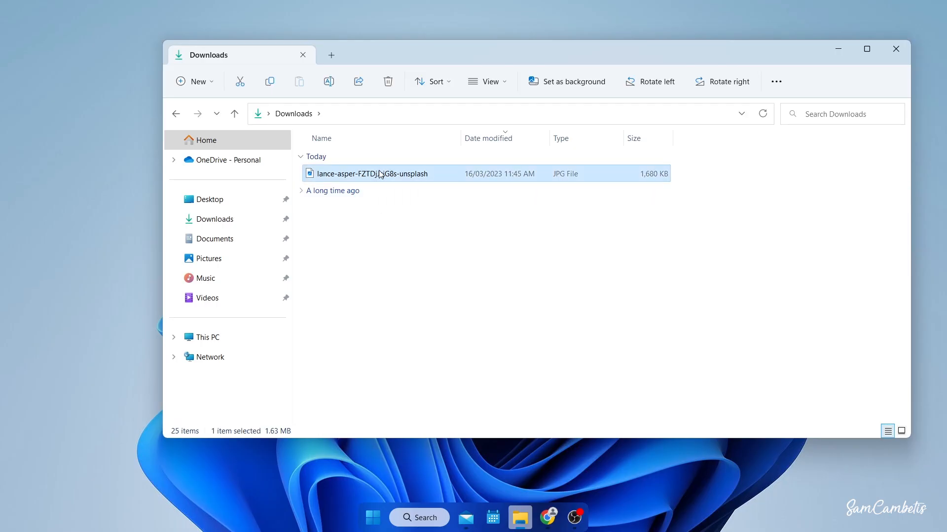
click(498, 84)
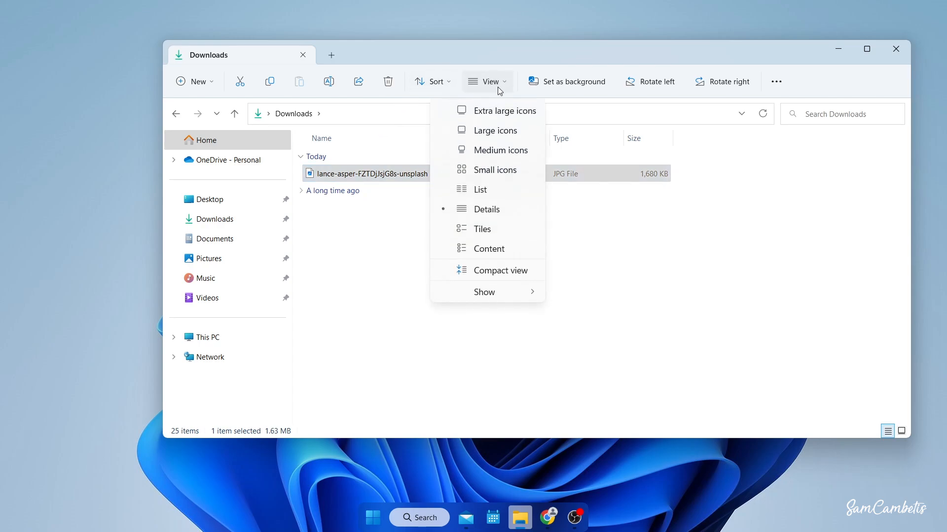
click(494, 134)
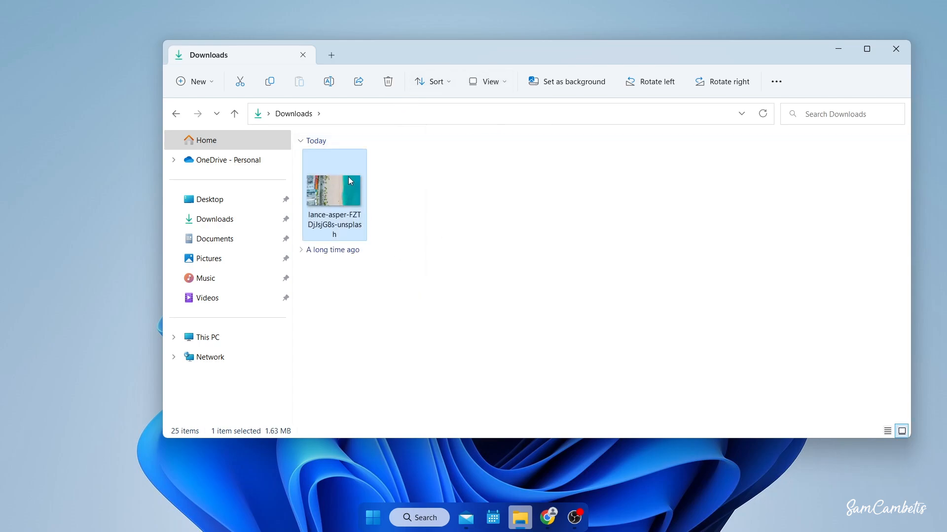
Step: Set the downloaded Unsplash beach photo as the desktop background and minimize the Downloads window
right_click(345, 201)
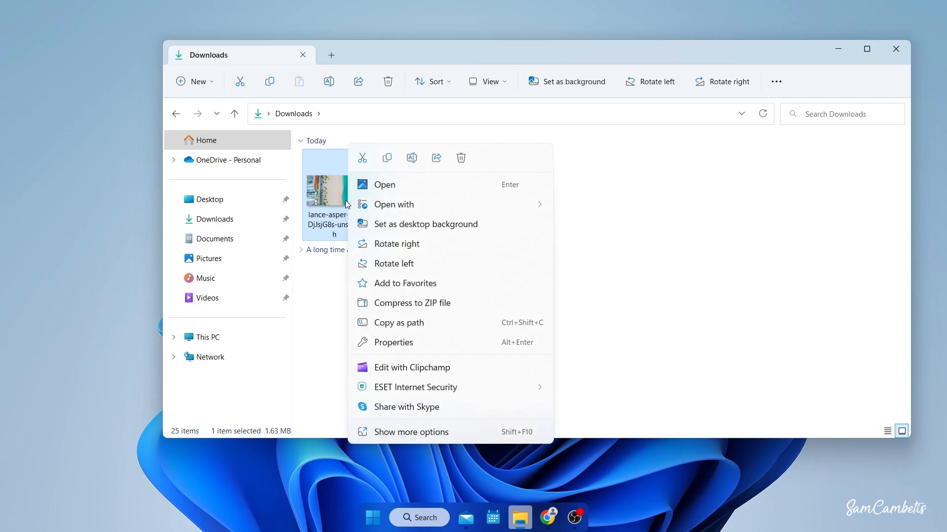
click(381, 222)
click(838, 48)
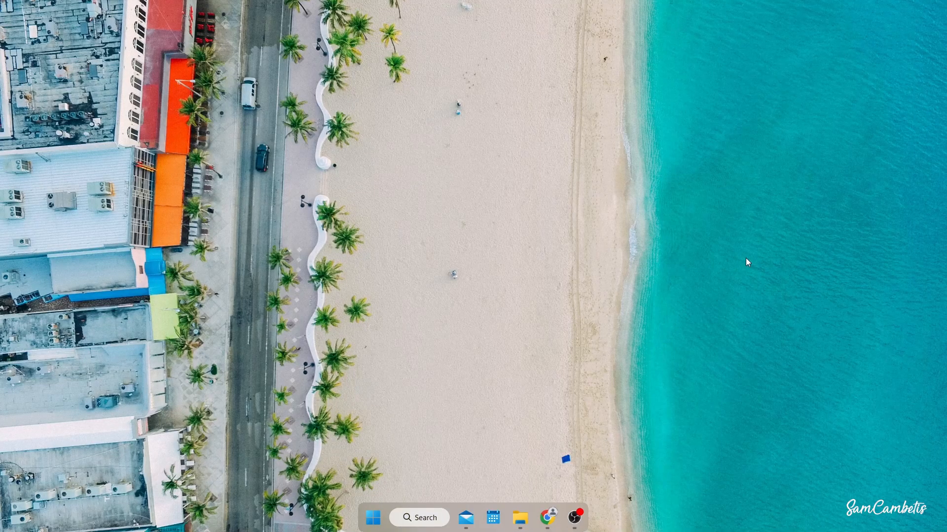
Step: Switch to Chrome, download the Rainmeter 4.5.17 release from rainmeter.net and start its installer
click(547, 517)
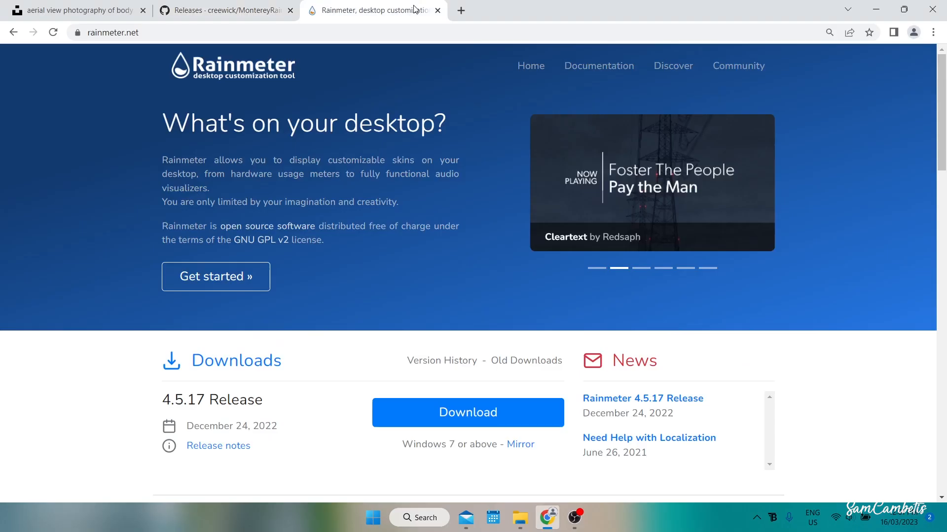
click(441, 412)
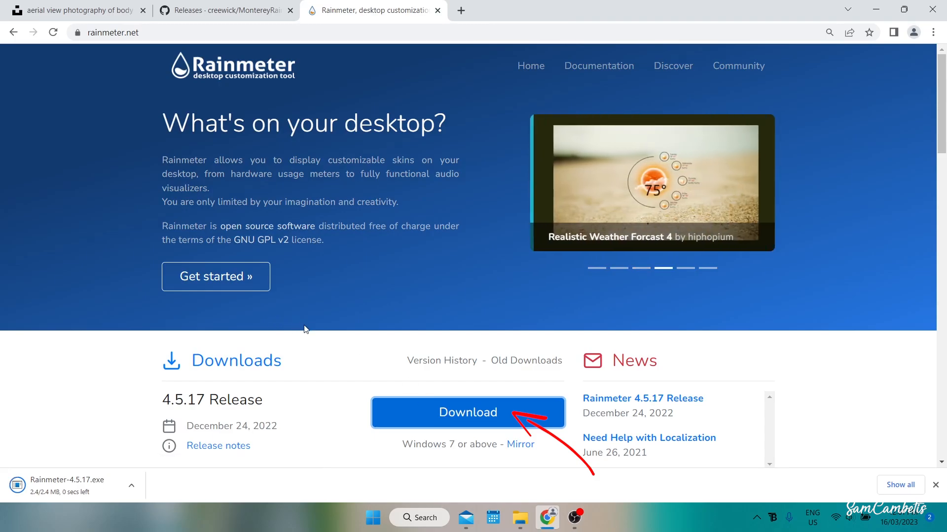
click(93, 493)
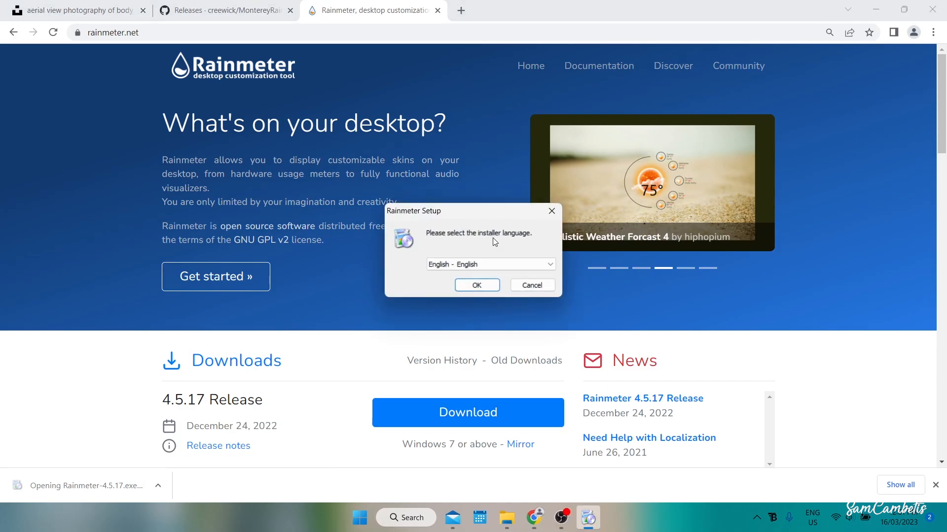
Step: Install Rainmeter in English with the Standard installation and finish setup with Run Rainmeter enabled
click(475, 282)
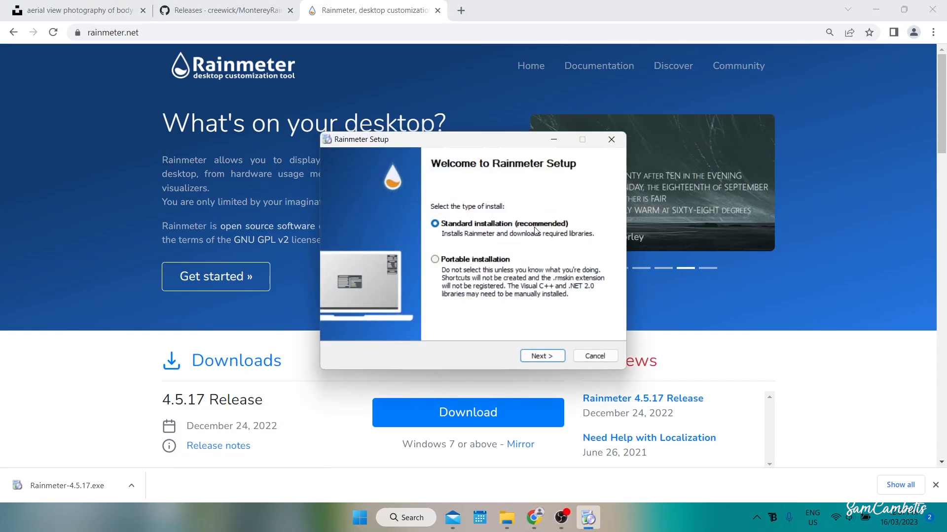
click(542, 356)
click(548, 356)
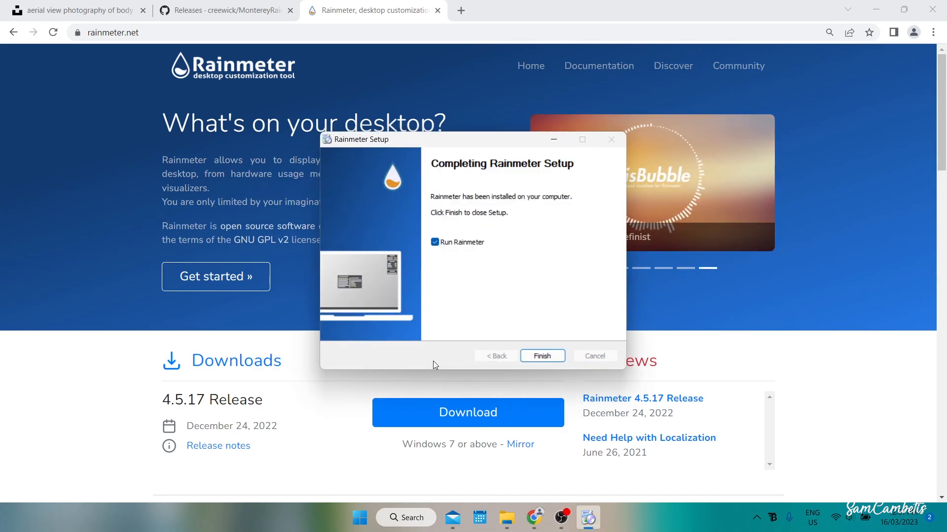
click(541, 355)
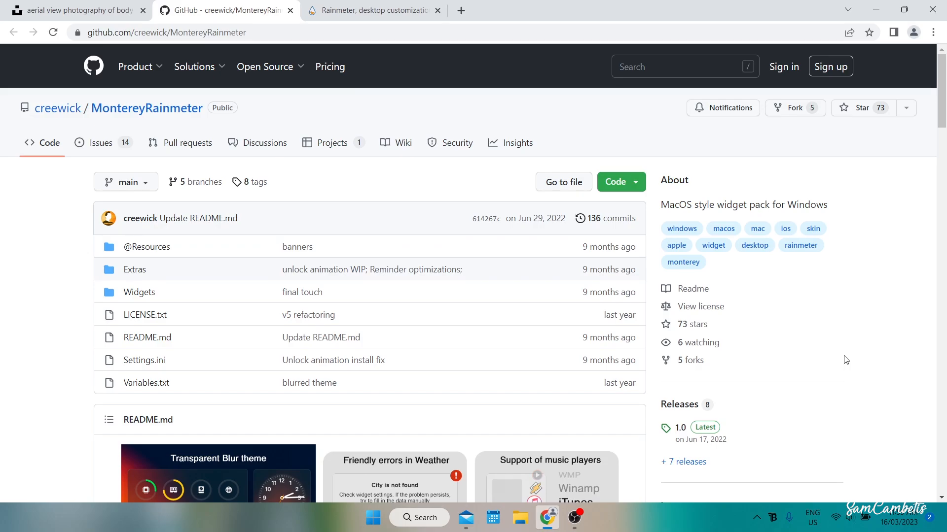
Step: Download Monterey_1.0.0.rmskin from the 1.0 release assets of the MontereyRainmeter GitHub repository
scroll(846, 359, down, 3)
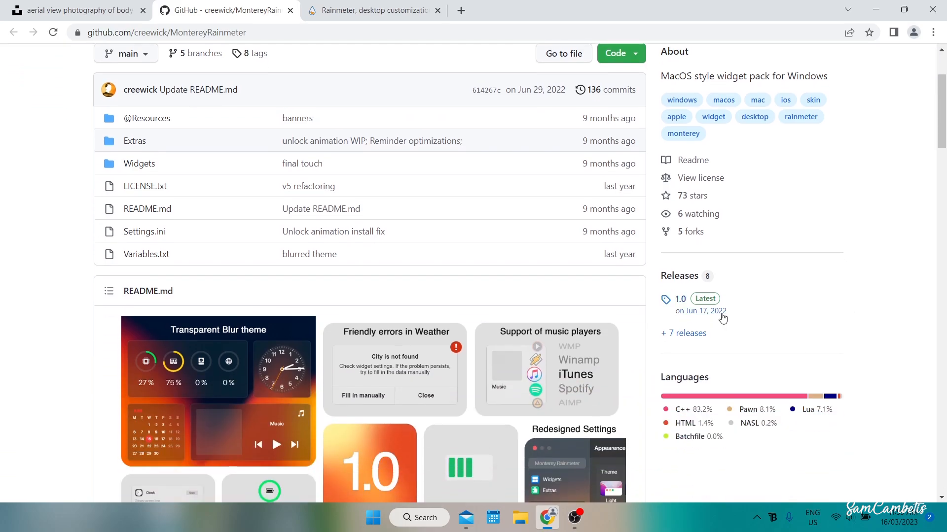
click(688, 278)
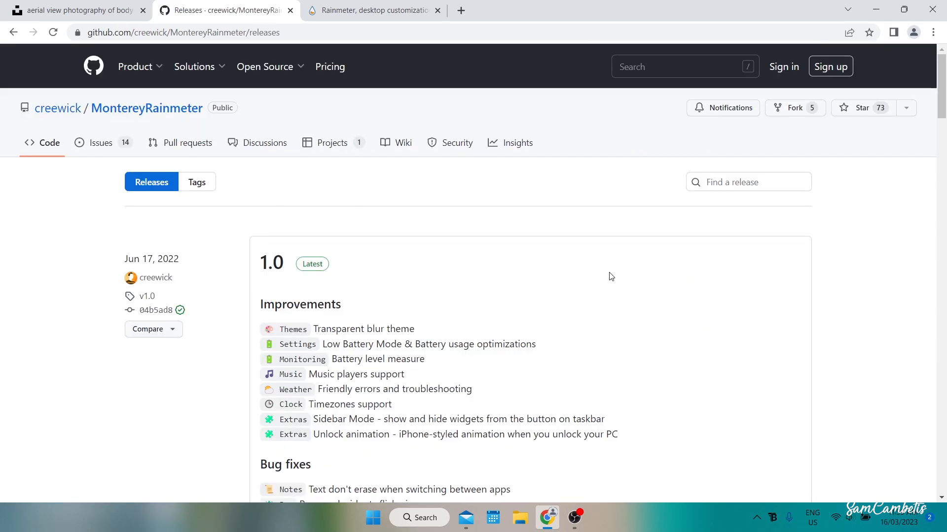
scroll(646, 262, down, 5)
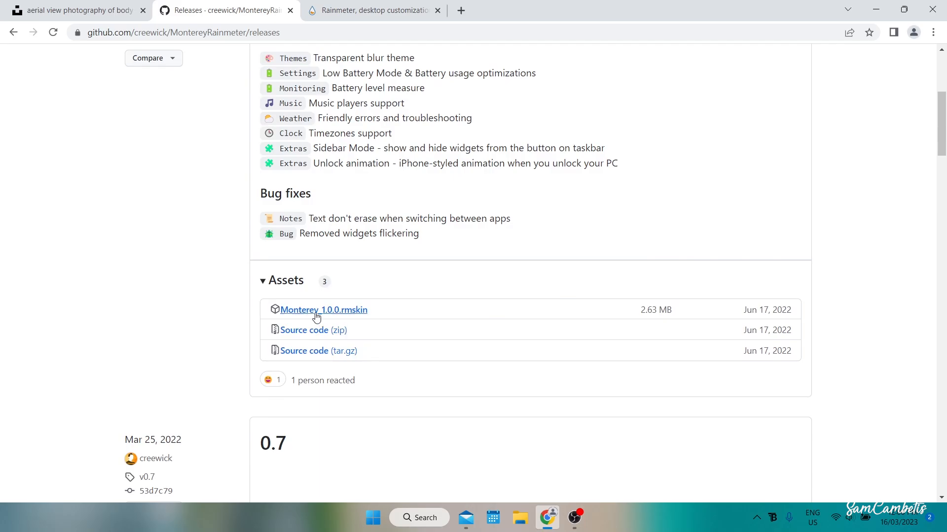
click(358, 314)
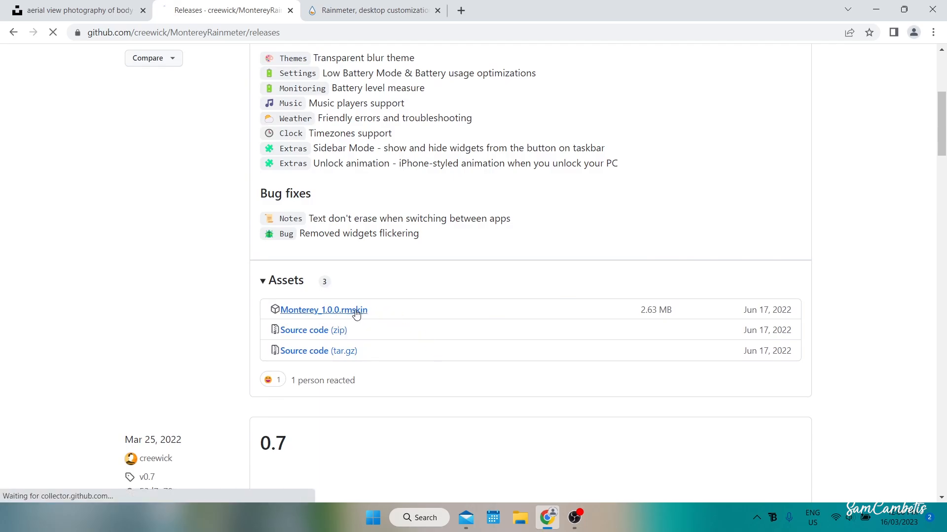
Step: Open Monterey_1.0.0.rmskin from the Downloads folder and install the Monterey skin with Load included skins enabled
click(522, 529)
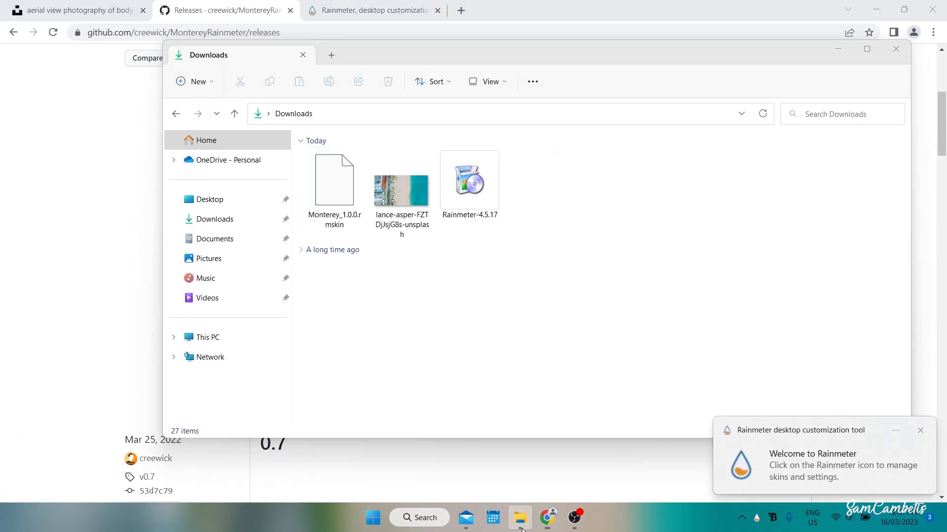
click(328, 191)
right_click(328, 191)
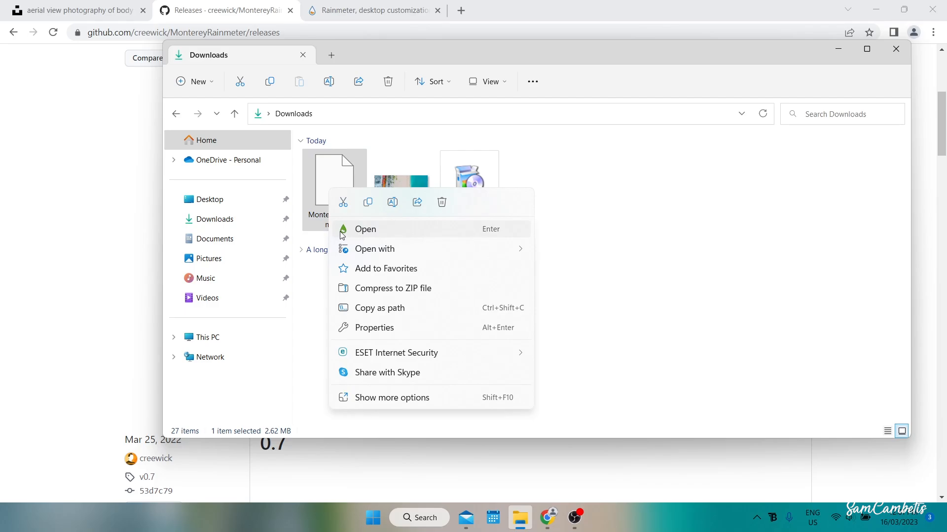
click(370, 229)
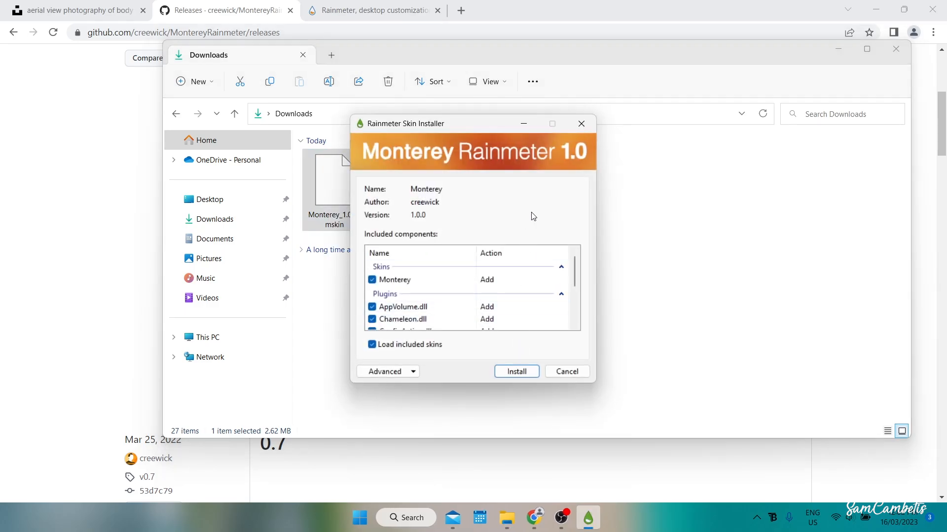
mouse_move(575, 269)
mouse_down()
mouse_move(577, 291)
mouse_move(575, 271)
mouse_up()
click(515, 372)
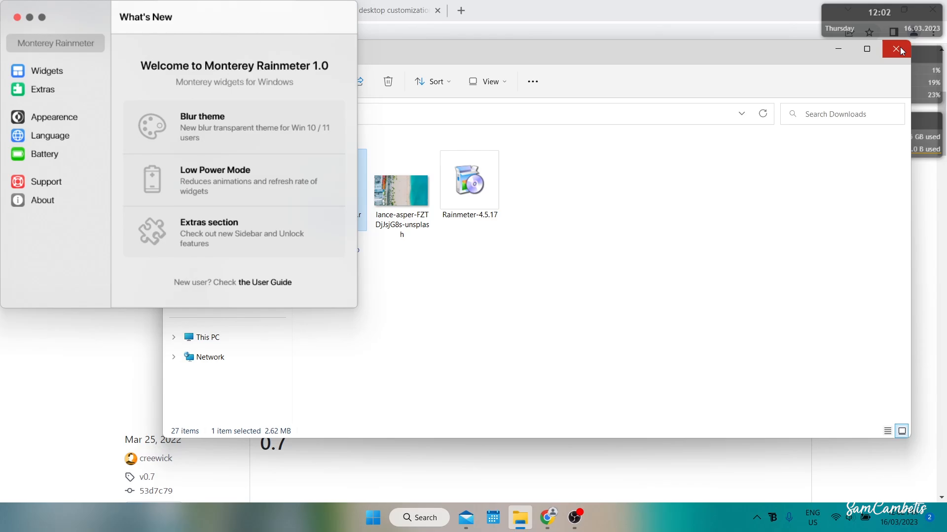
Step: Close the Downloads window and minimize Chrome, then move the Monterey Rainmeter window away from the corner of the desktop
click(901, 49)
click(873, 6)
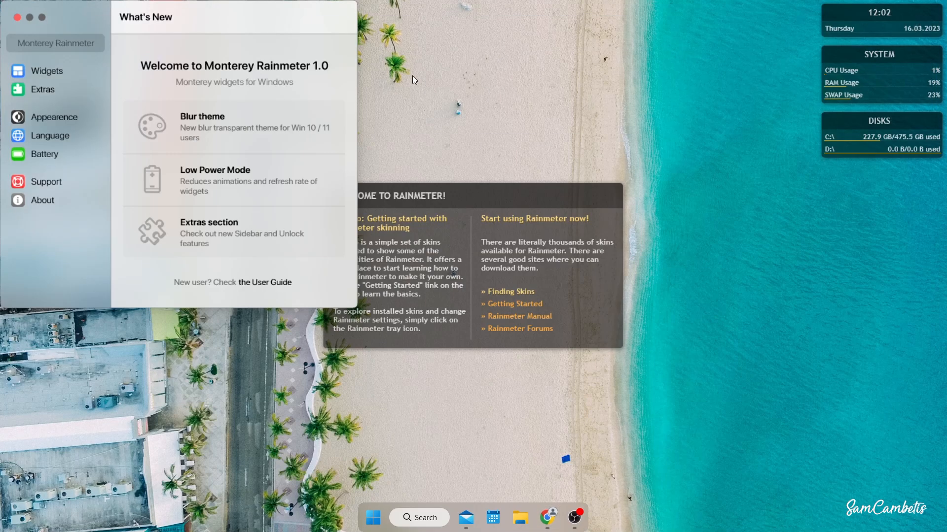
drag(267, 21, 285, 56)
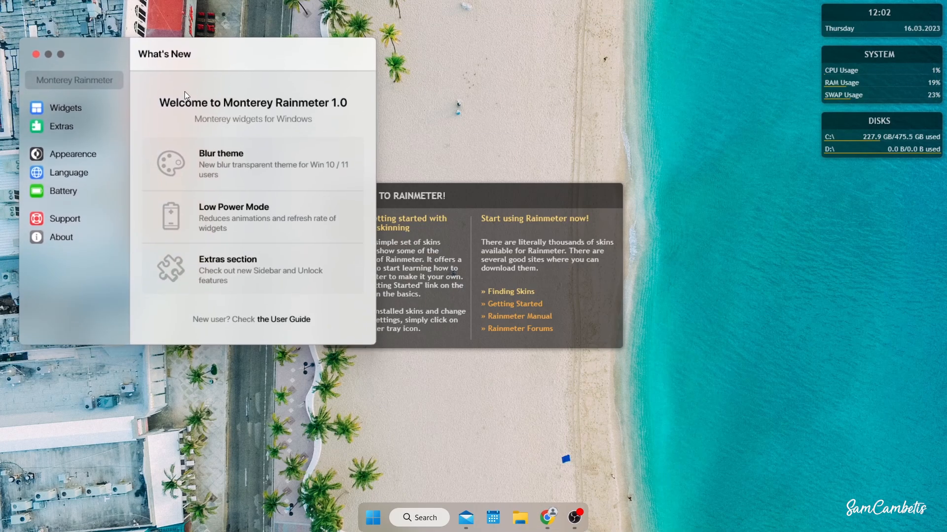
Step: Unload the illustro Welcome skin from the desktop
click(541, 220)
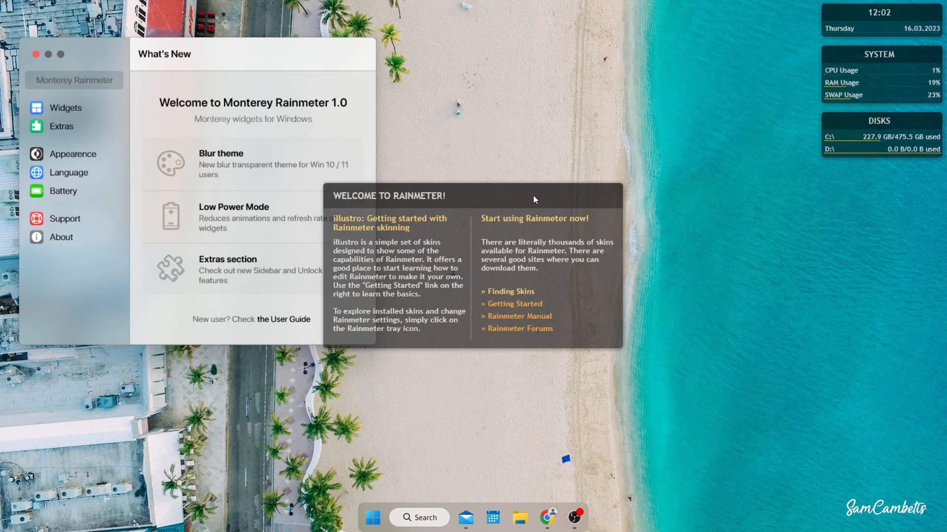
right_click(534, 200)
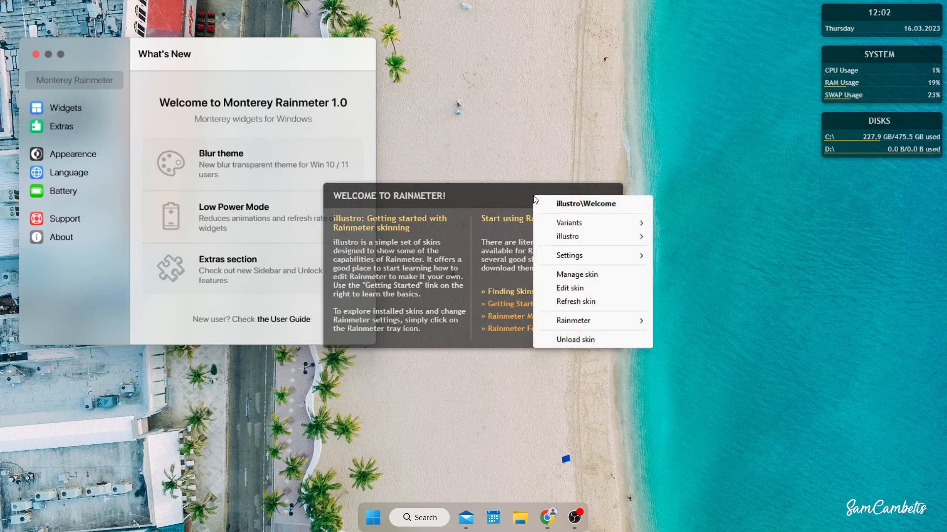
click(608, 341)
Step: Unload the illustro Clock, System and Disk skins so that only the Monterey Rainmeter window remains on the desktop
right_click(892, 33)
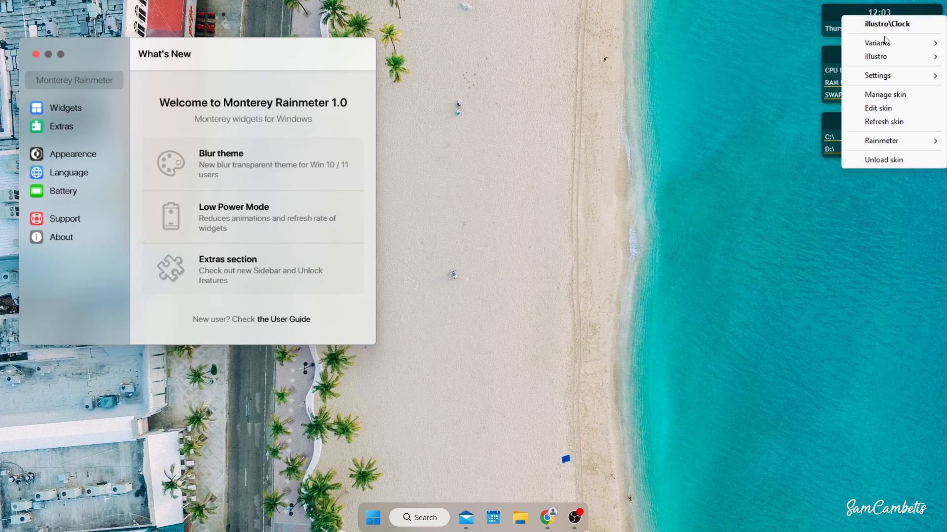
click(860, 159)
right_click(888, 59)
click(861, 204)
right_click(873, 119)
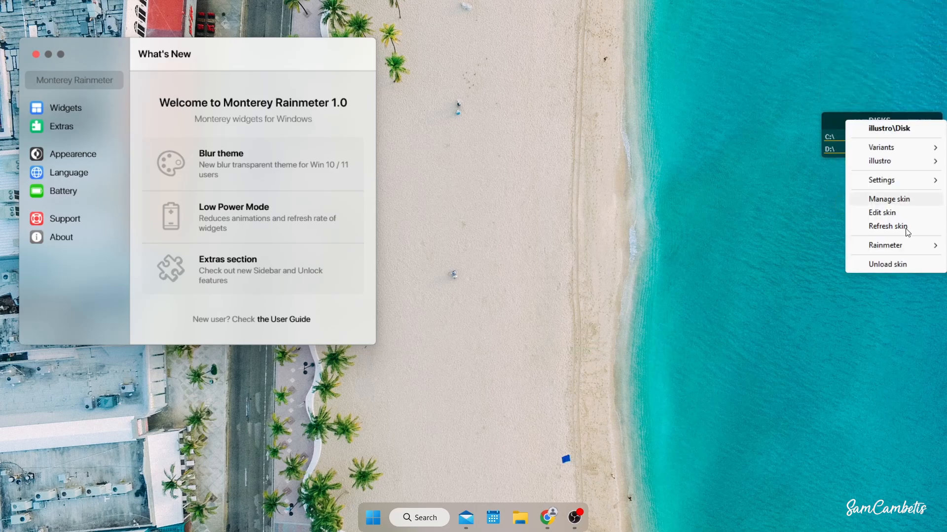
click(912, 265)
Step: Move the Monterey Rainmeter window to mid-desktop, enable the Clock widget, and place it over the sea in the Wide size
drag(294, 56, 574, 80)
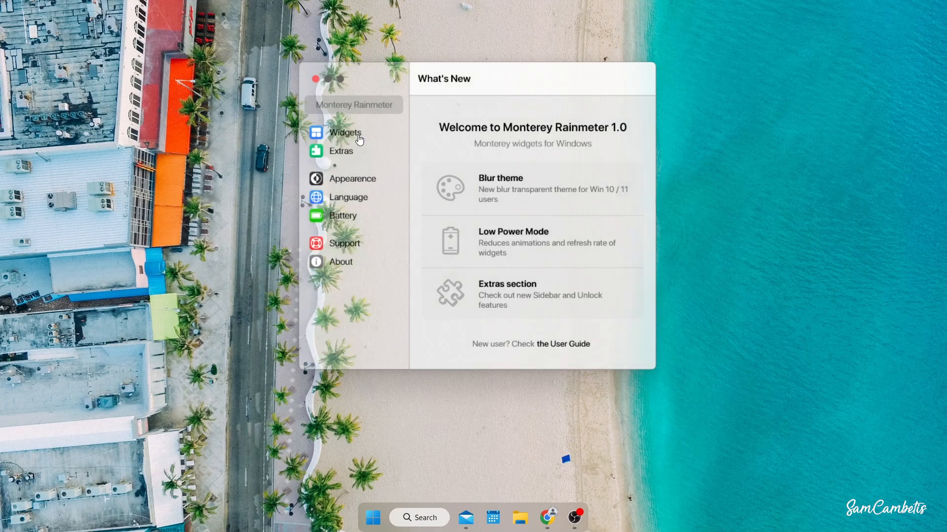
click(359, 139)
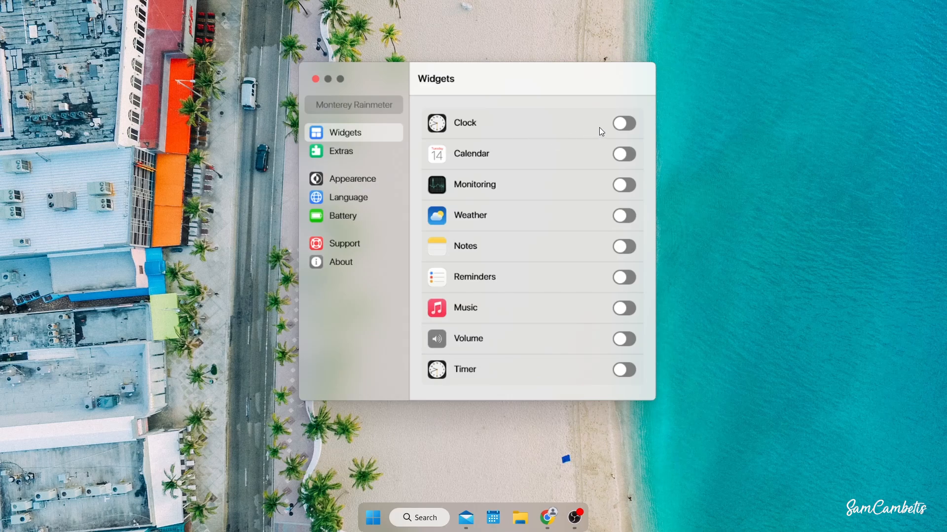
click(625, 123)
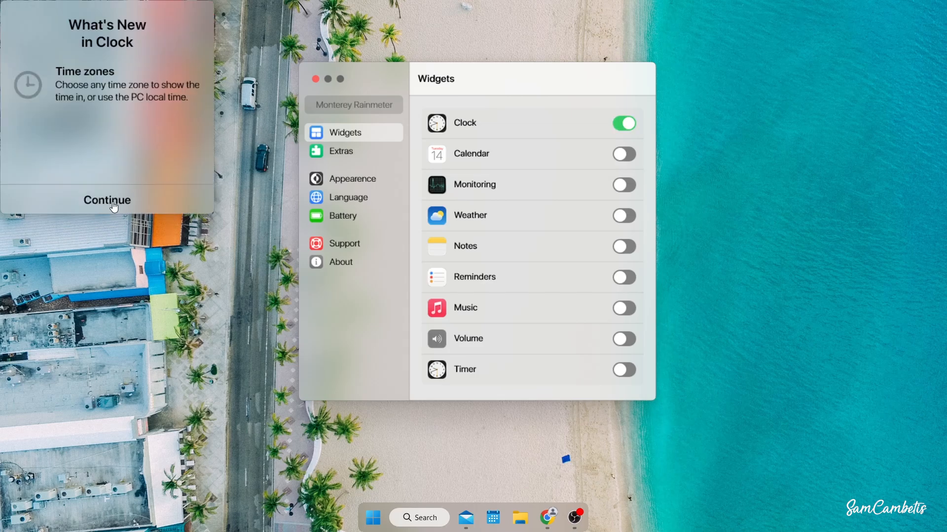
click(113, 206)
drag(64, 49, 809, 122)
right_click(808, 122)
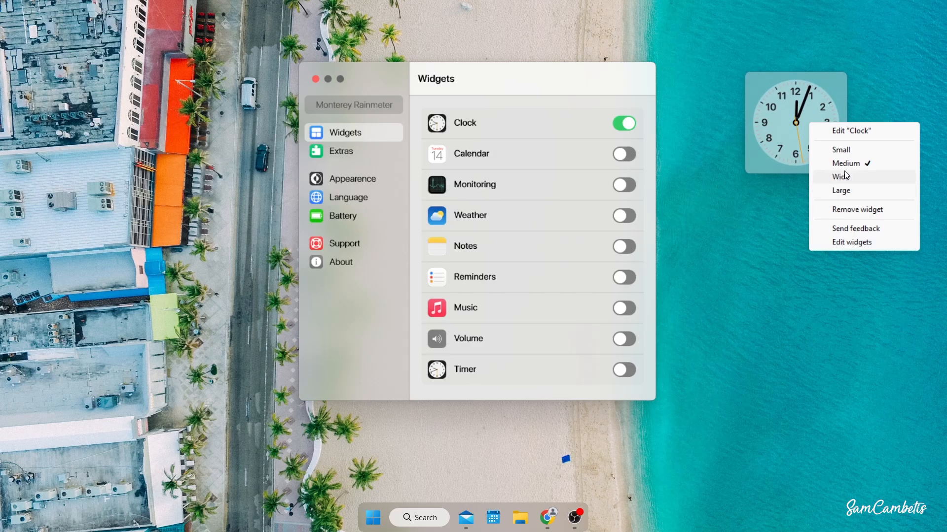
click(844, 175)
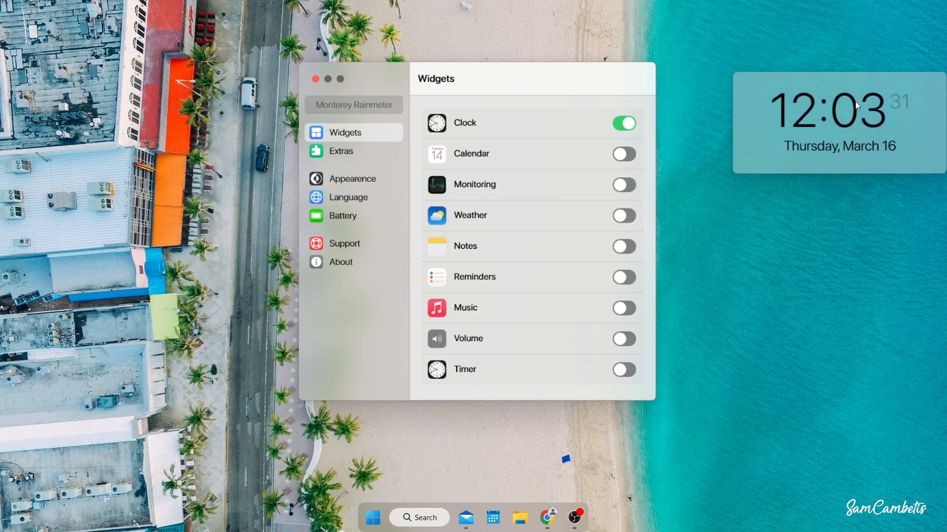
drag(855, 101, 823, 84)
Step: Enable the Calendar and Reminders widgets and place them side by side beneath the clock, with Reminders to the left of Calendar
click(624, 154)
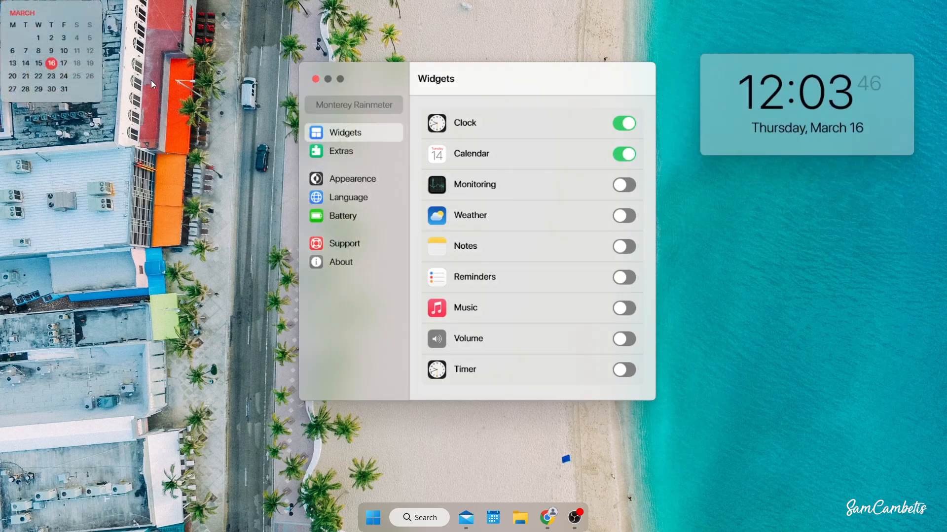
drag(64, 21, 877, 182)
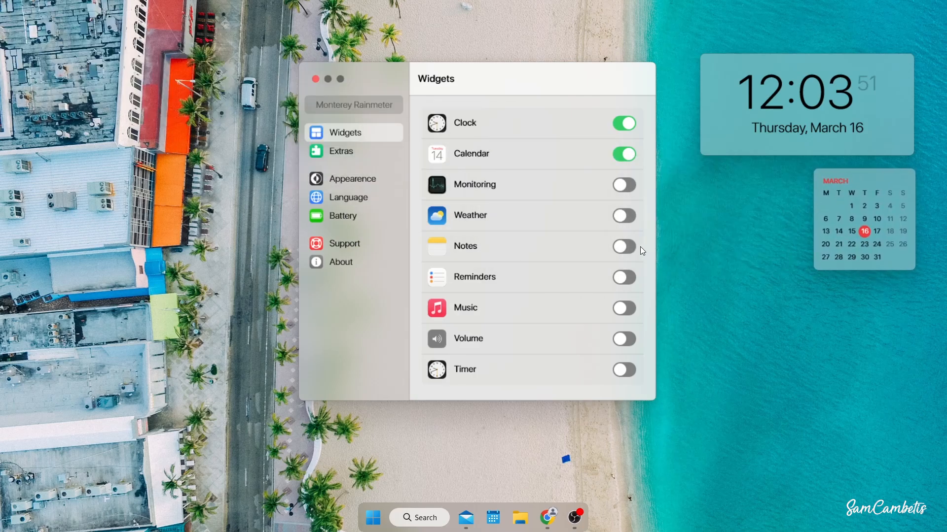
click(616, 277)
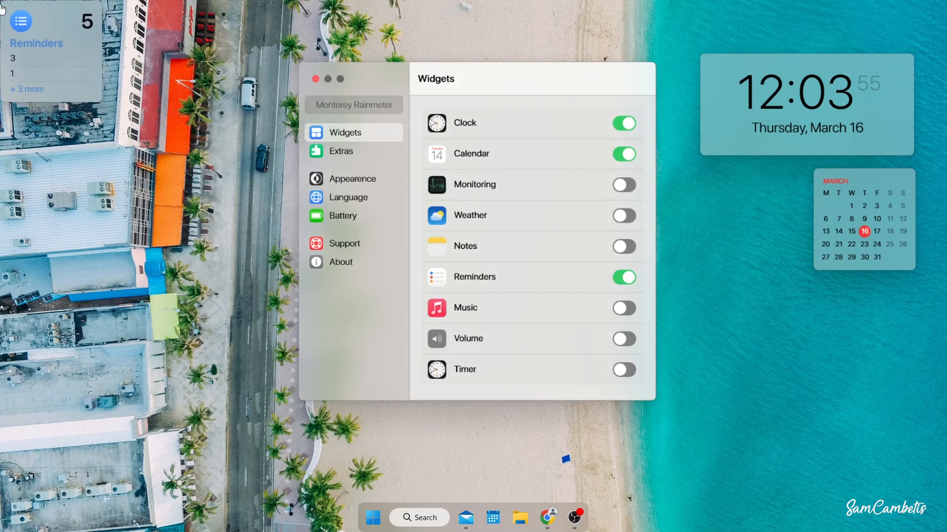
drag(34, 17, 733, 179)
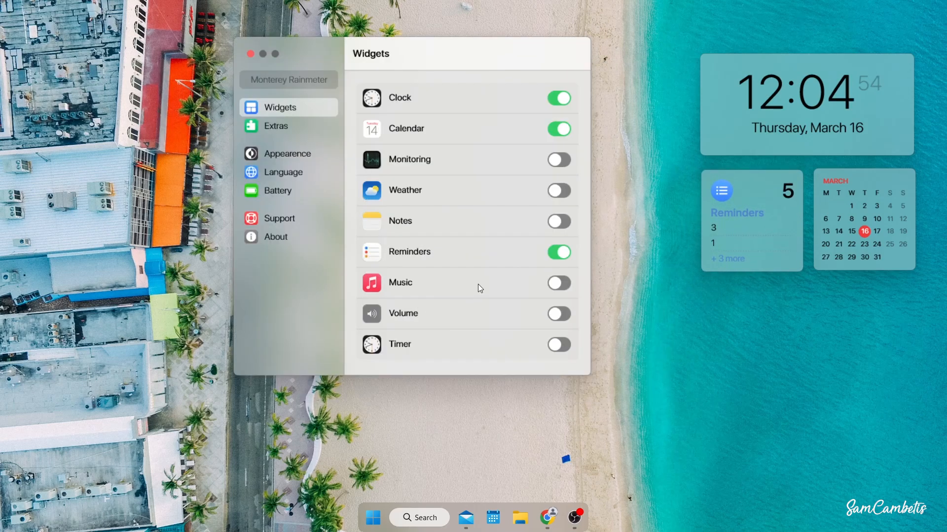
Step: Enable the Music widget, set it to the Wide size, and align it beneath the Reminders and Calendar widgets
click(560, 282)
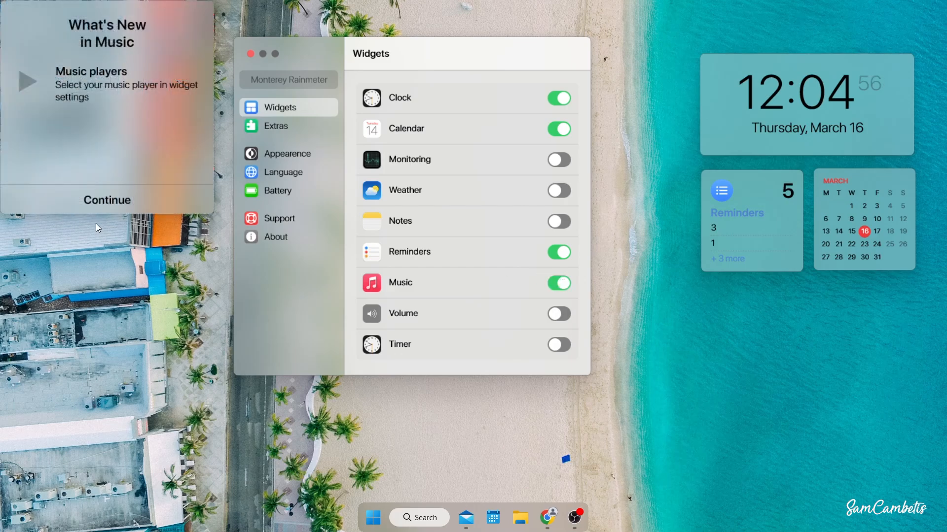
click(109, 200)
drag(70, 15, 772, 301)
right_click(784, 343)
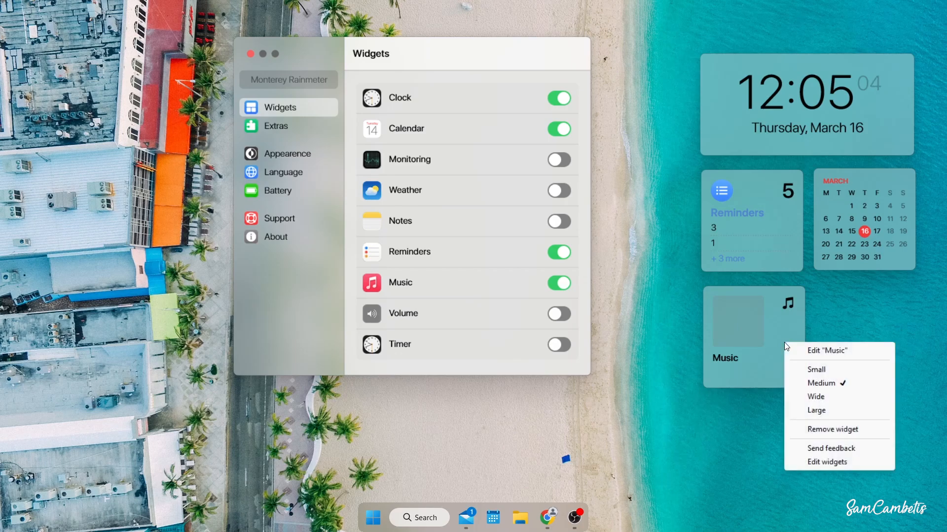
click(814, 397)
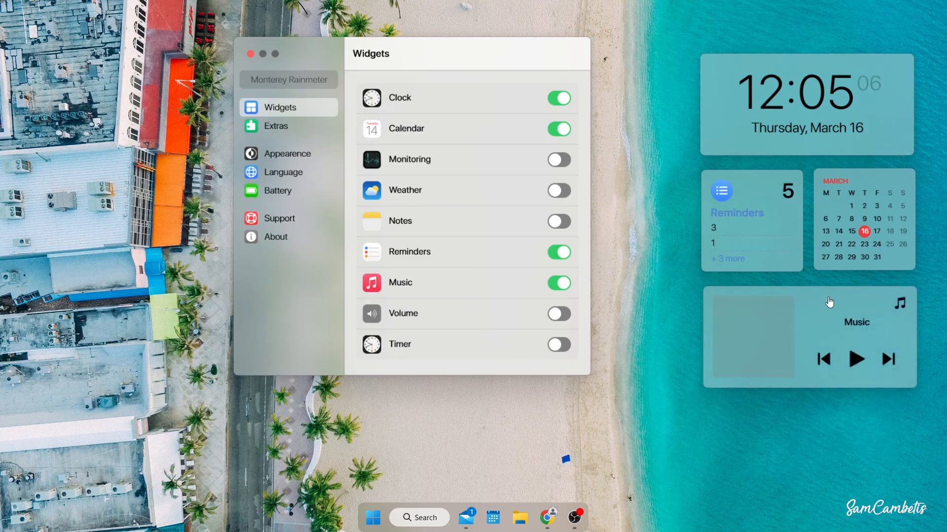
drag(829, 302, 827, 299)
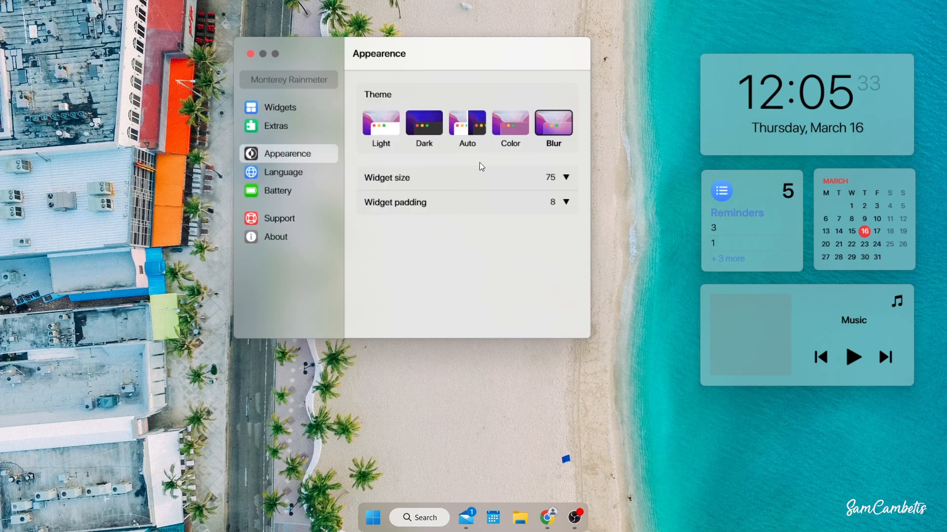
Step: Preview the Color, Auto, Dark and Light themes on the Monterey widgets and return to the Blur theme
click(515, 127)
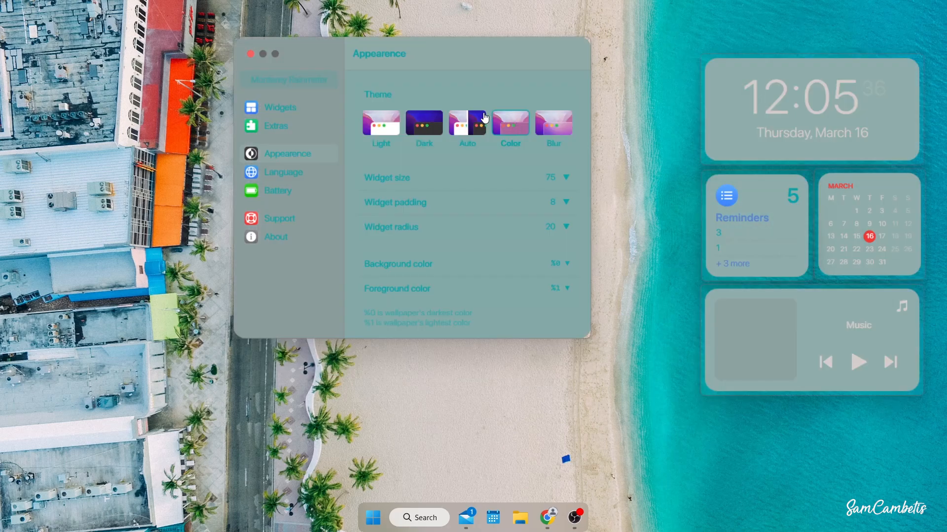
click(467, 137)
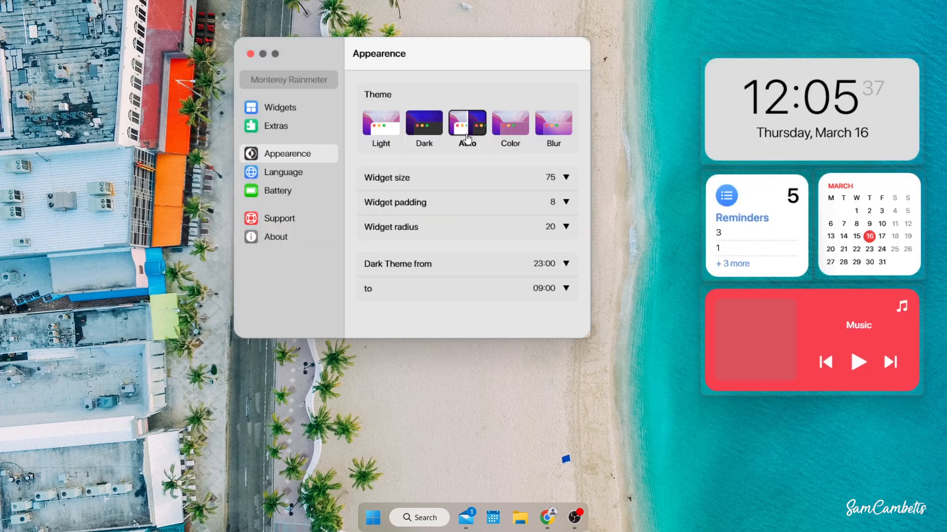
click(428, 130)
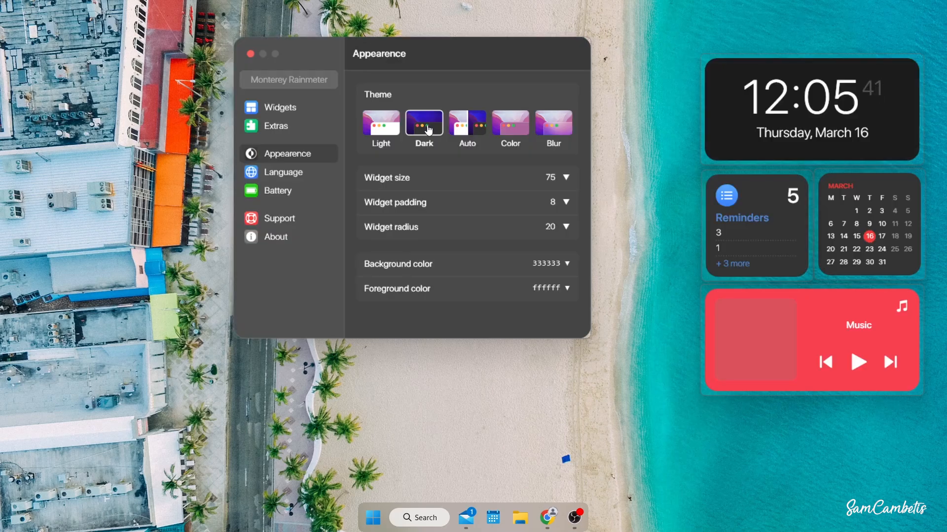
click(374, 132)
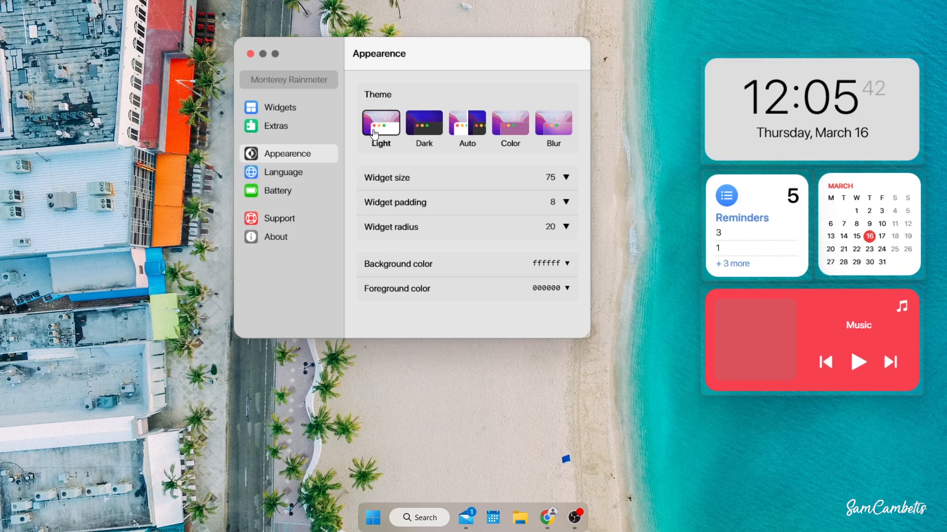
click(553, 124)
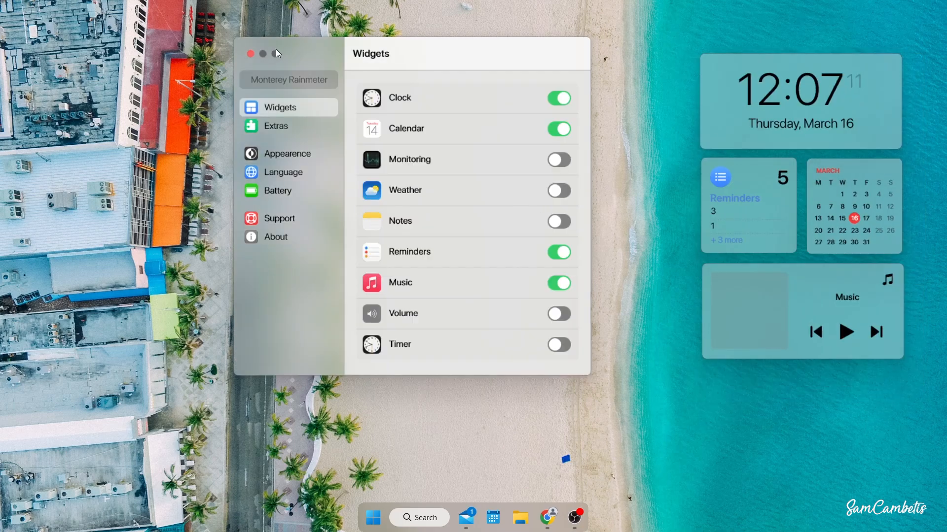
Step: Close the Monterey Rainmeter settings window and move the desktop widgets lower, keeping their stacked arrangement
drag(278, 53, 323, 58)
click(295, 66)
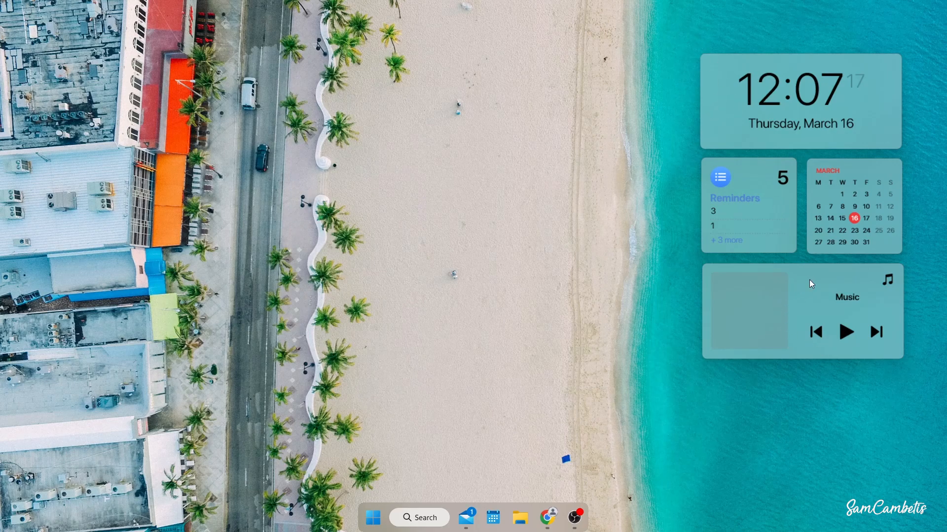
drag(809, 280, 809, 338)
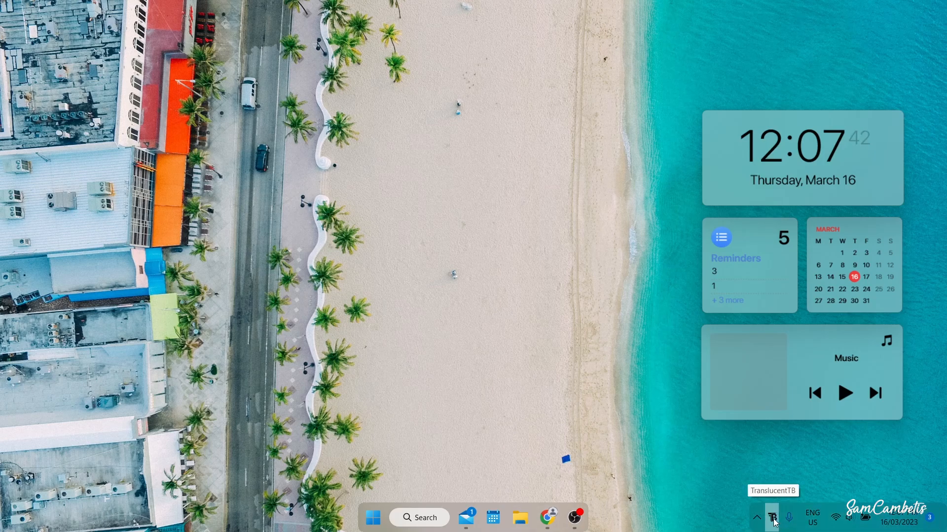
Step: Set TranslucentTB's Desktop taskbar appearance to Clear
right_click(772, 517)
mouse_move(869, 294)
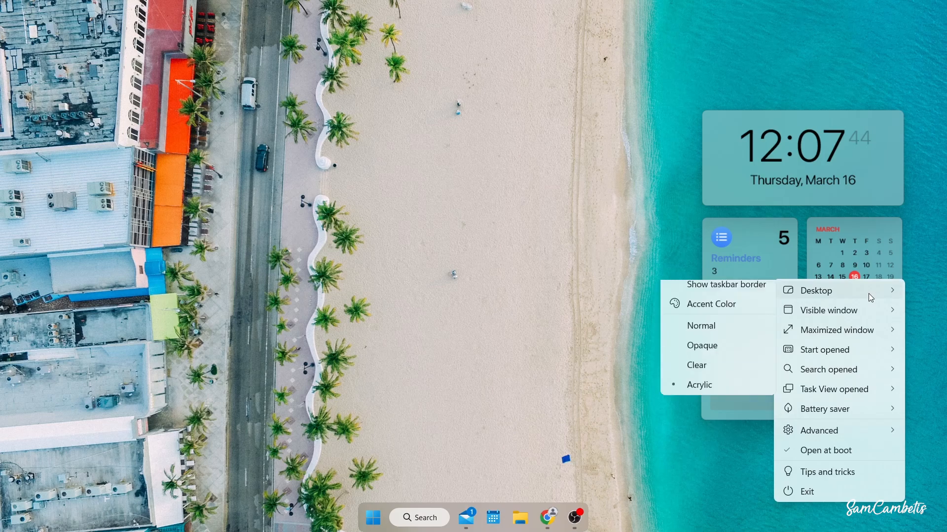
click(699, 366)
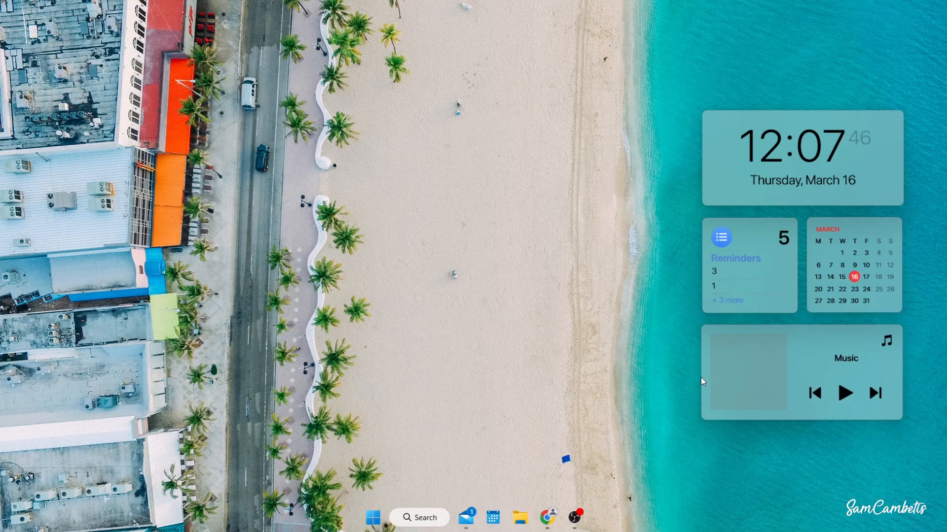